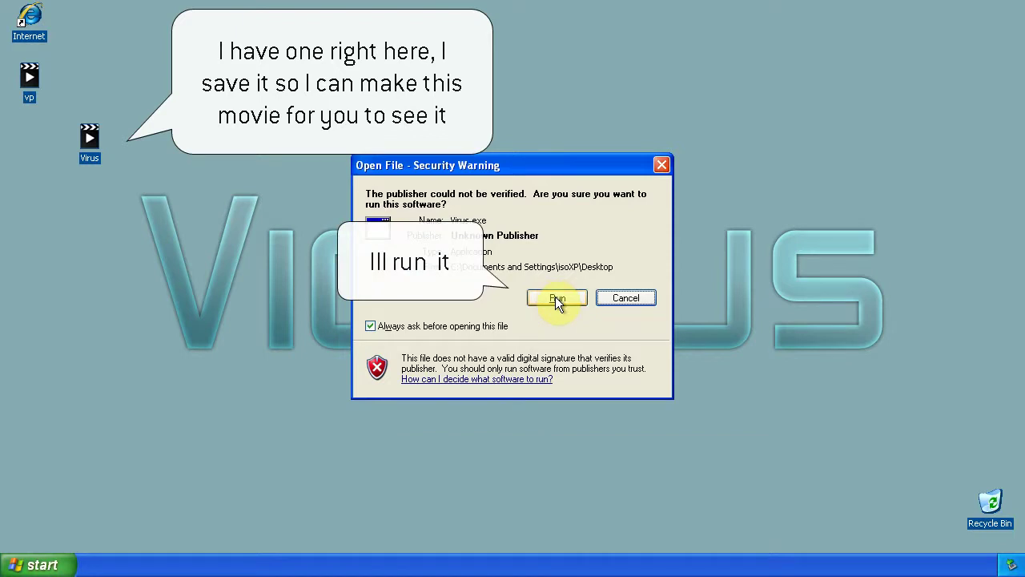
Run Virus.exe despite the unknown publisher and accept the full system scan in Windows Debug System.
{"action": "left_click", "coordinate": [558, 299]}
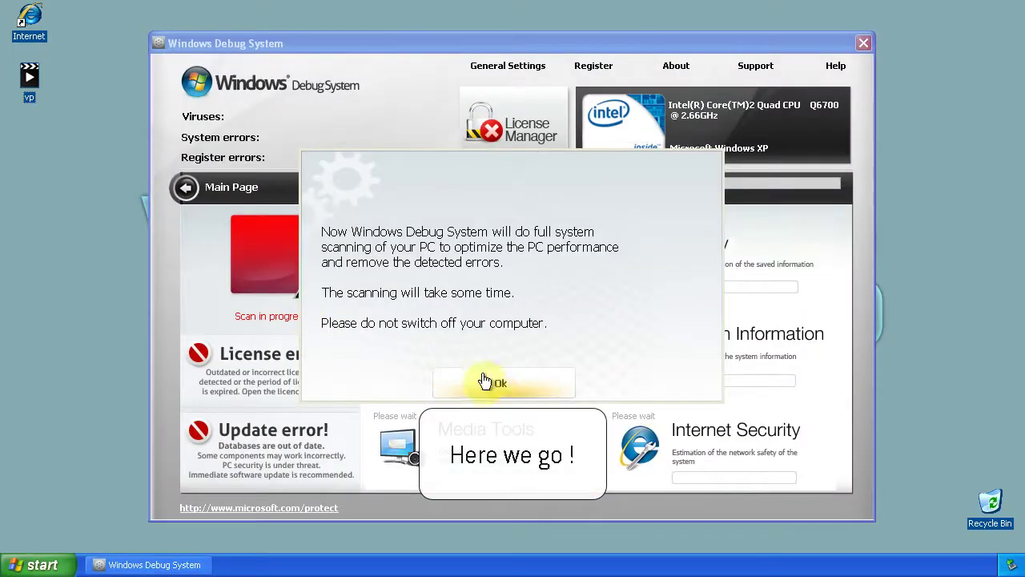
{"action": "left_click", "coordinate": [485, 382]}
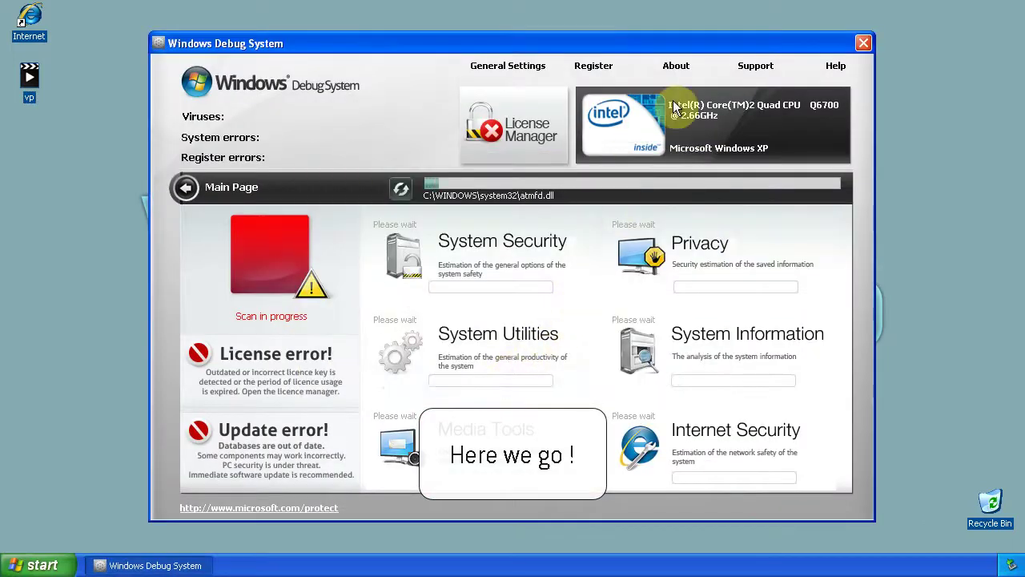
{"action": "left_click", "coordinate": [490, 328]}
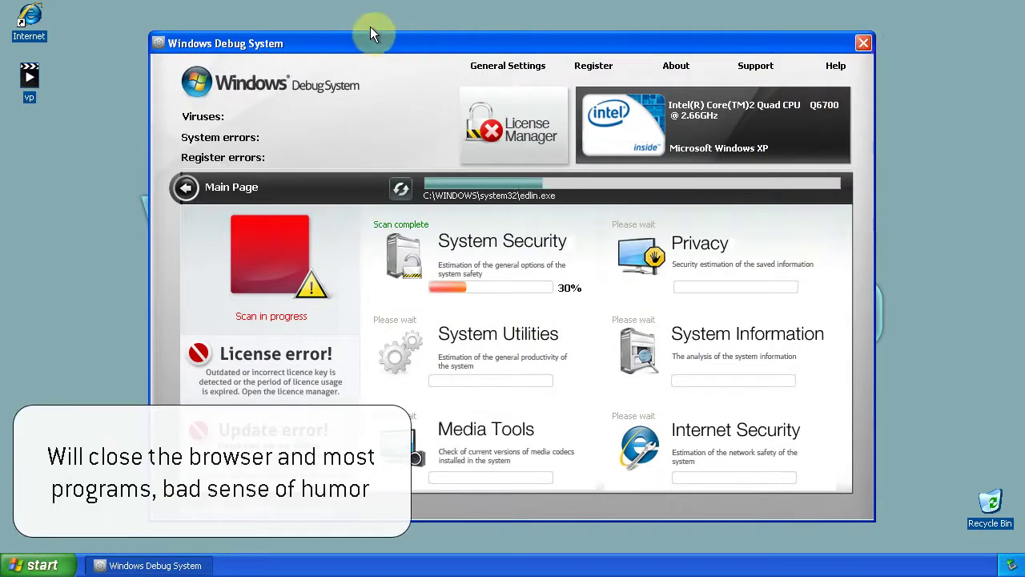
Launch Internet Explorer from the desktop and search the web for "google".
{"action": "left_click", "coordinate": [36, 22]}
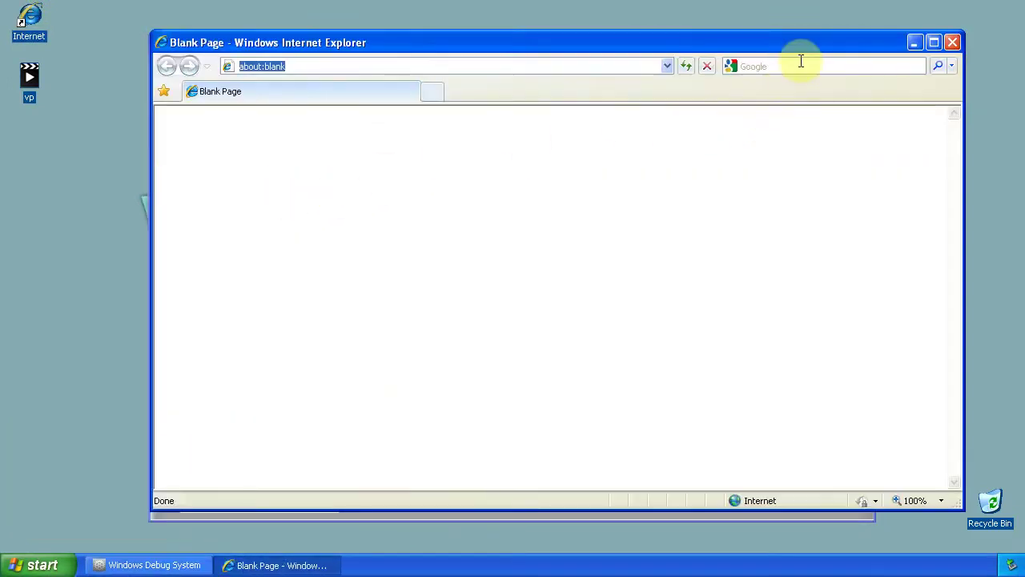
{"action": "left_click", "coordinate": [801, 62]}
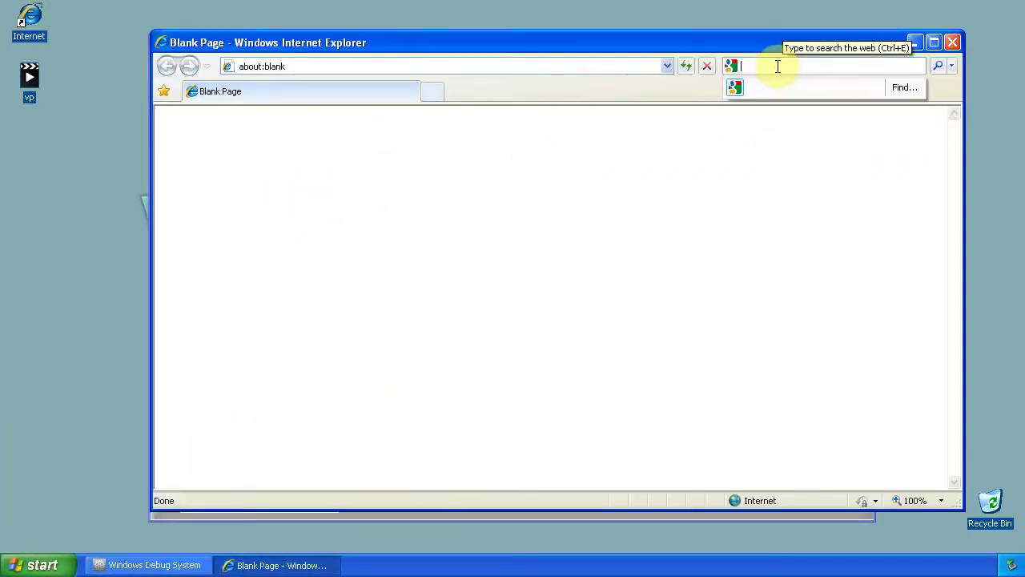
{"action": "type", "text": "google"}
{"action": "key", "text": "Return"}
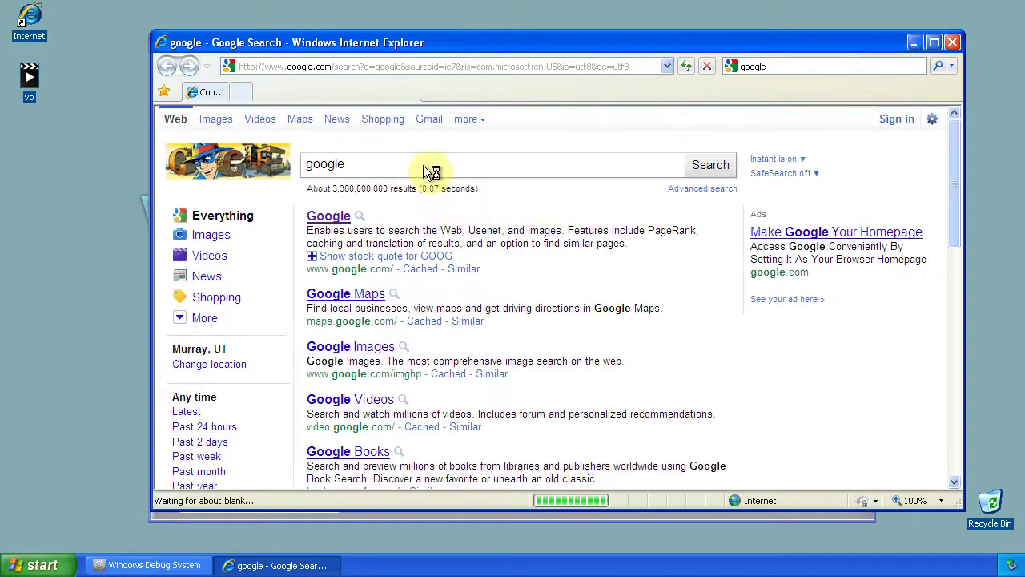
{"action": "scroll", "coordinate": [439, 169], "scroll_direction": "down", "scroll_amount": 3}
{"action": "left_click", "coordinate": [424, 167]}
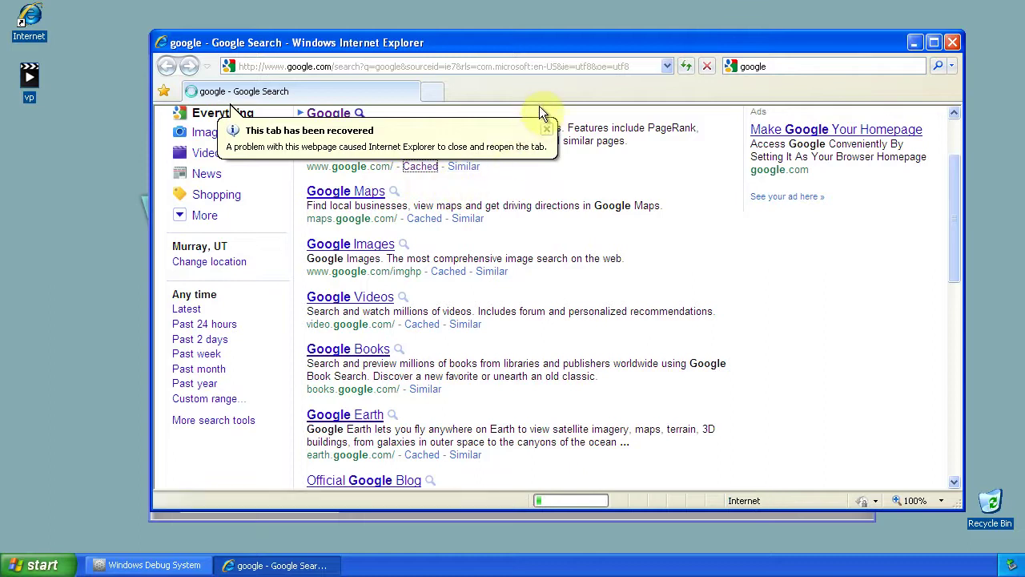
Dismiss the recovered-tab notice and search Google for "waiting for this to crash".
{"action": "left_click", "coordinate": [546, 130]}
{"action": "left_click", "coordinate": [411, 371]}
{"action": "type", "text": "waiting for this to cras"}
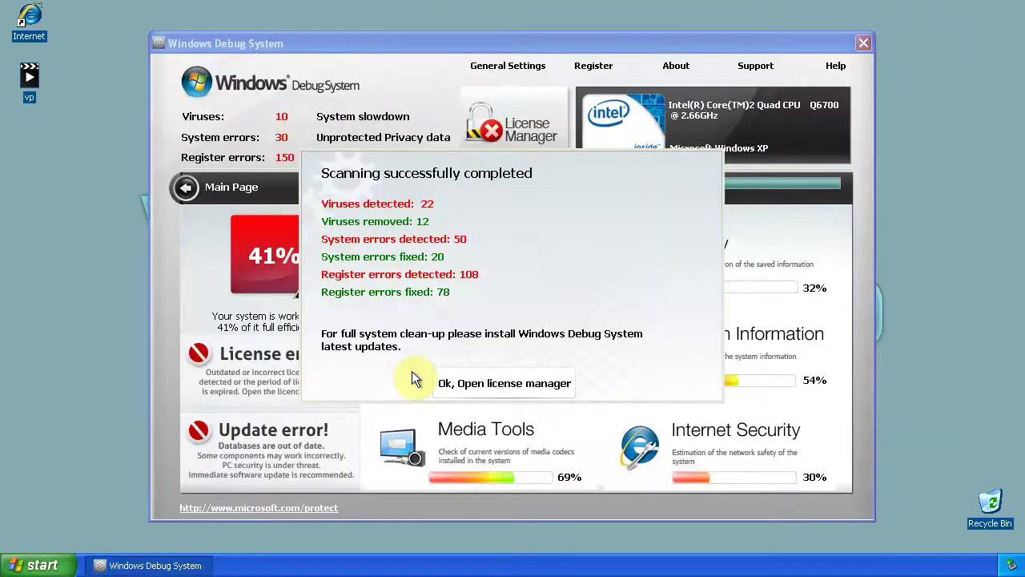
Open the license manager from the completed scan report and close the Windows Debug System window.
{"action": "left_click", "coordinate": [493, 383]}
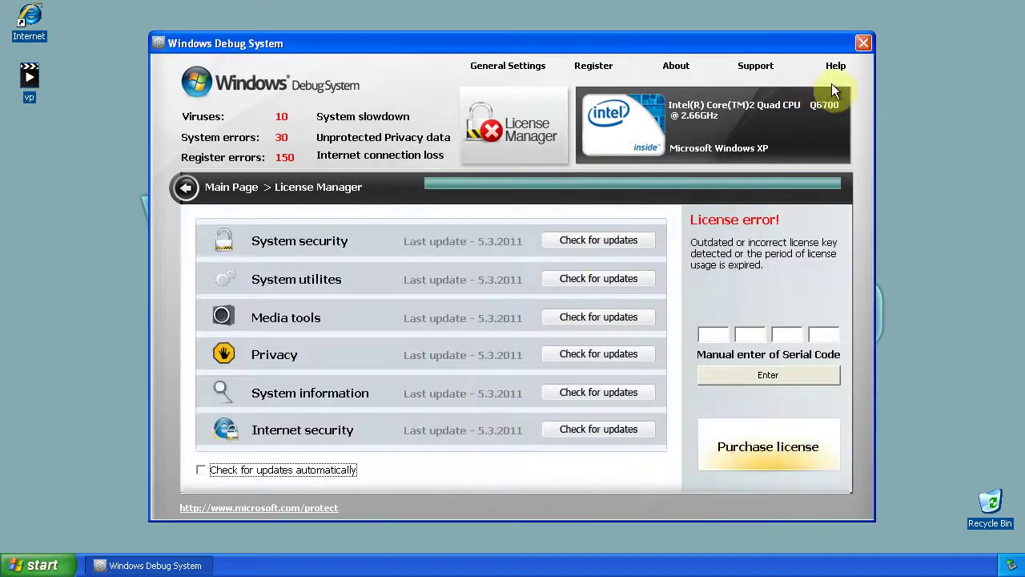
{"action": "left_click", "coordinate": [864, 43]}
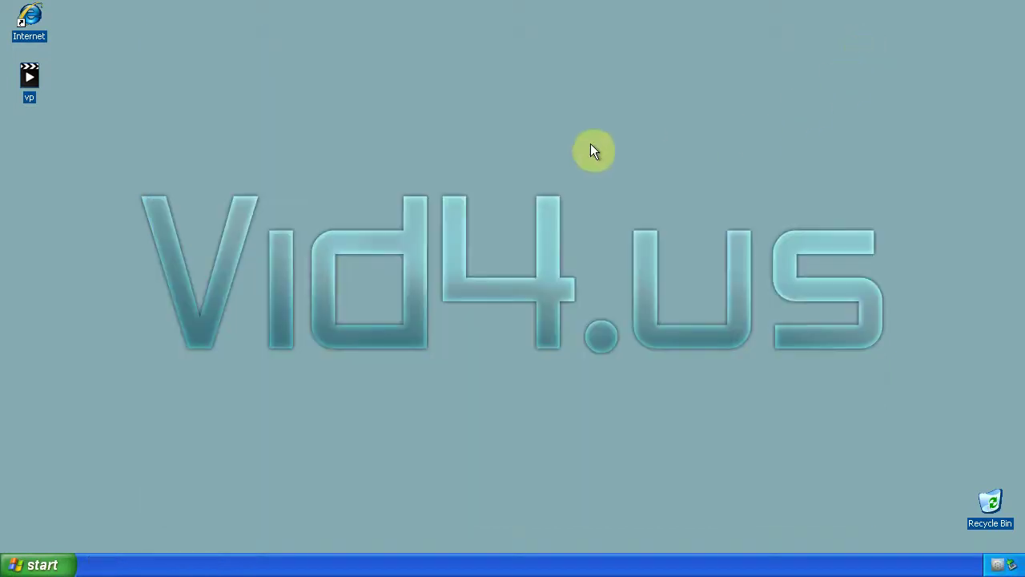
Try to launch Internet Explorer, choose Enable Protection in the security alert, and close the Windows Debug System window.
{"action": "double_click", "coordinate": [41, 24]}
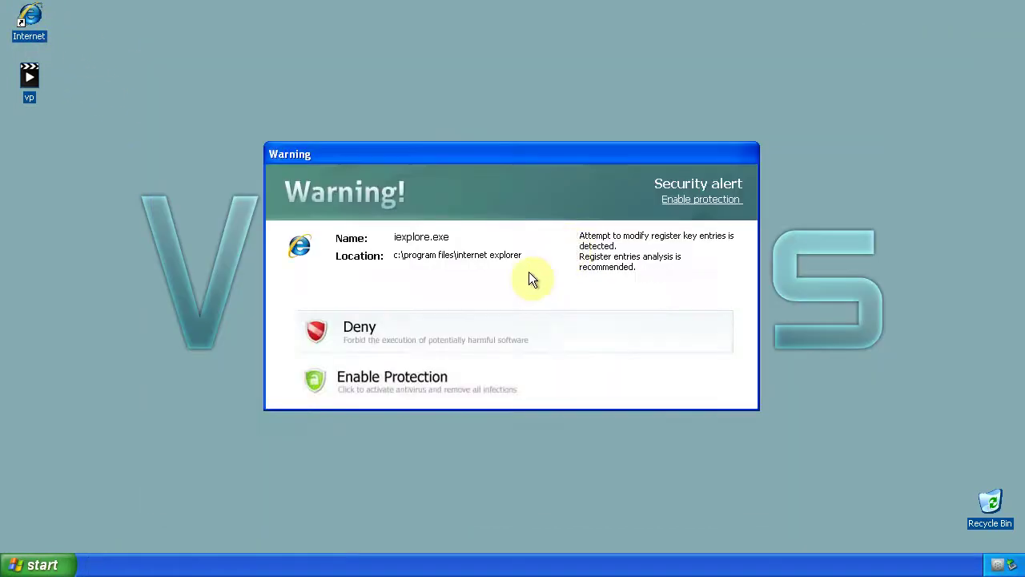
{"action": "left_click", "coordinate": [461, 383]}
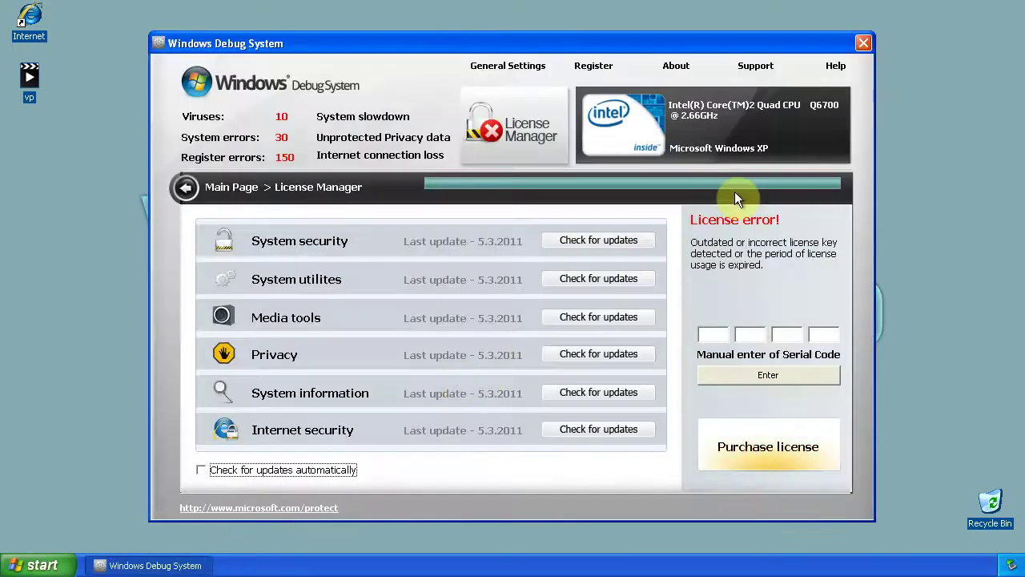
{"action": "left_click", "coordinate": [863, 43]}
Launch Internet Explorer again and restore the last browsing session.
{"action": "double_click", "coordinate": [36, 29]}
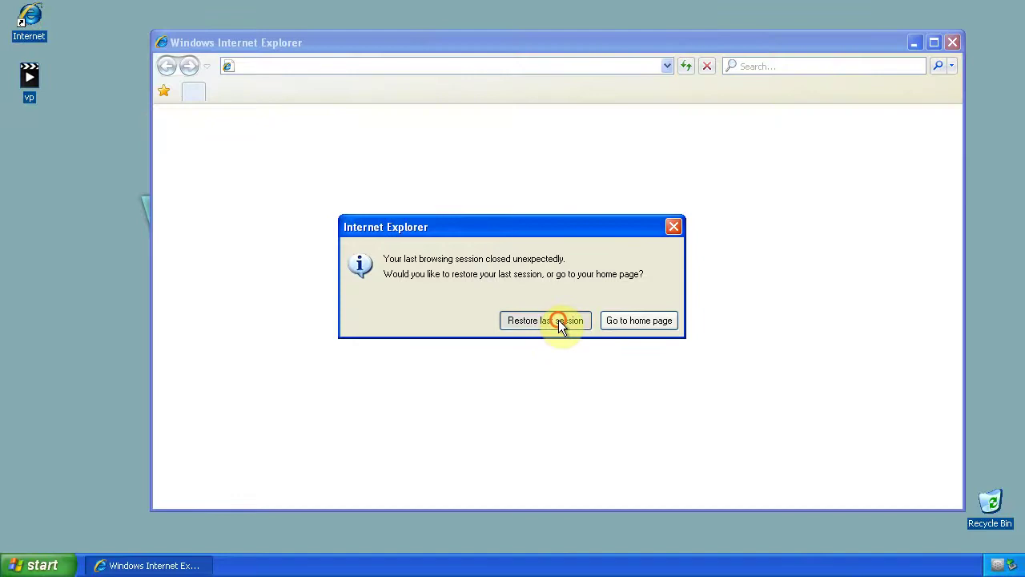
{"action": "left_click", "coordinate": [558, 320]}
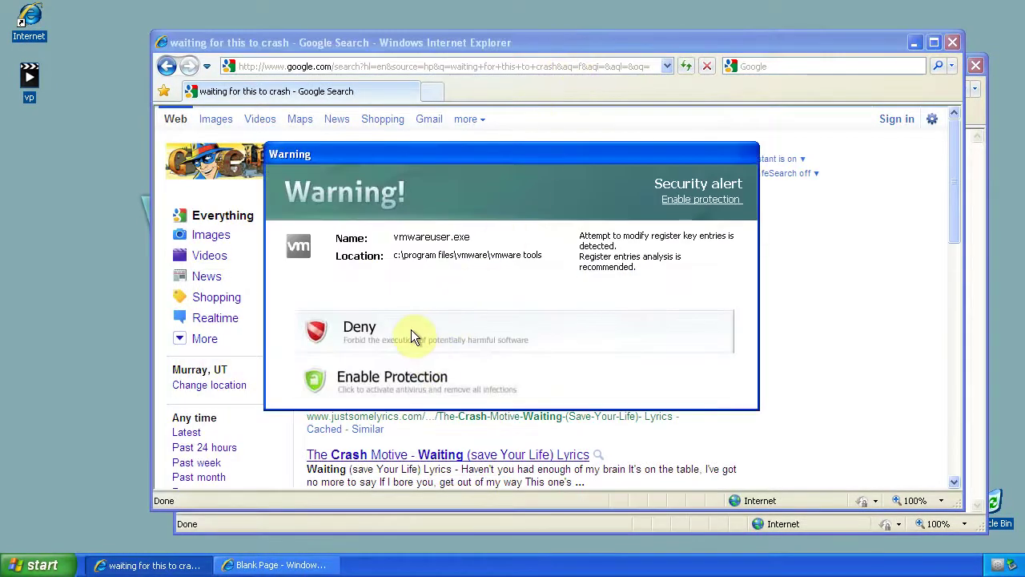
Deny the security alerts for vmwareuser.exe and iexplore.exe, and close the blank browser window.
{"action": "left_click", "coordinate": [410, 334]}
{"action": "left_click_drag", "start_coordinate": [563, 38], "coordinate": [531, 27]}
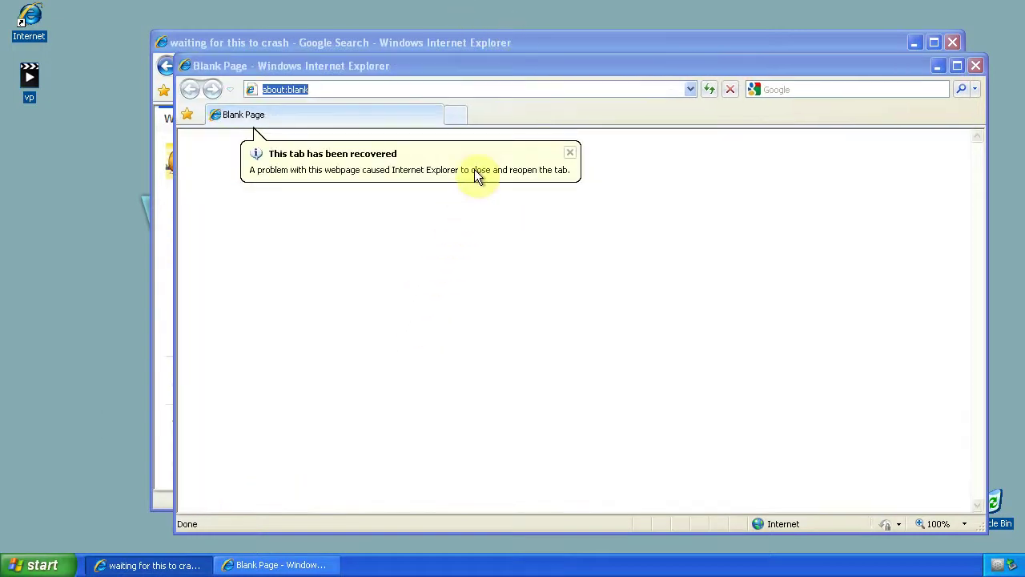
{"action": "left_click", "coordinate": [969, 64]}
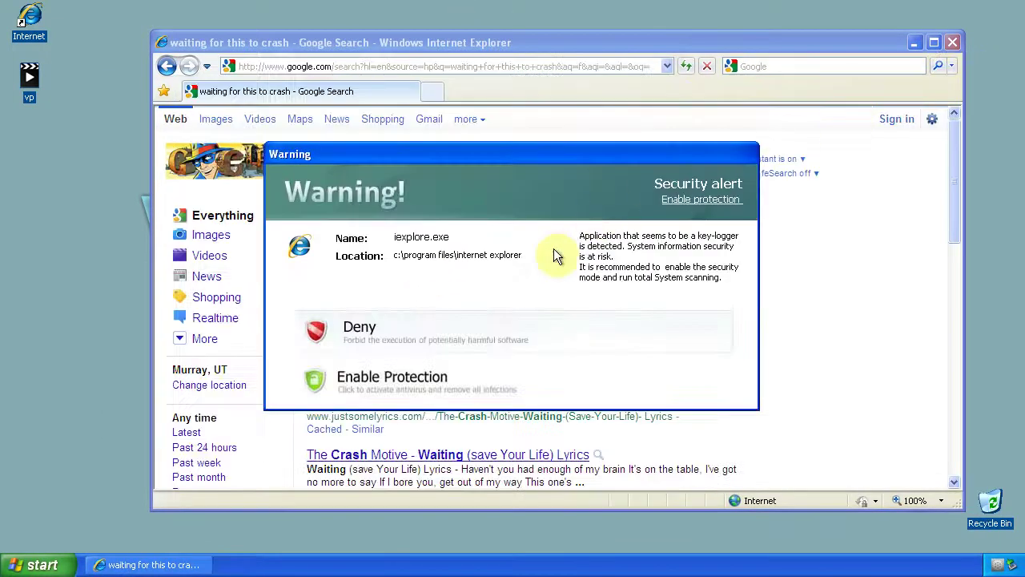
{"action": "left_click", "coordinate": [406, 340]}
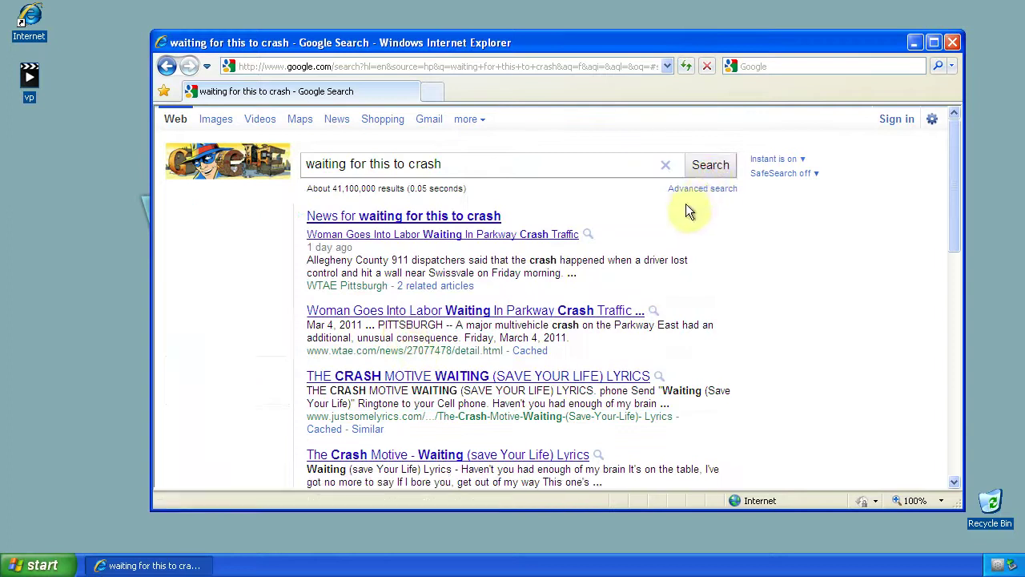
{"action": "scroll", "coordinate": [461, 256], "scroll_direction": "down", "scroll_amount": 5}
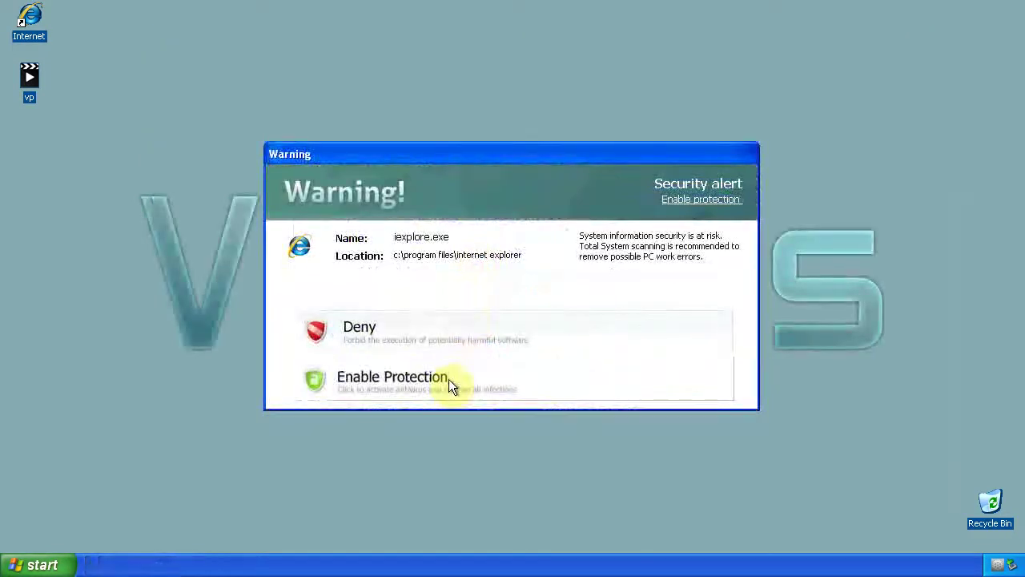
{"action": "left_click", "coordinate": [449, 329]}
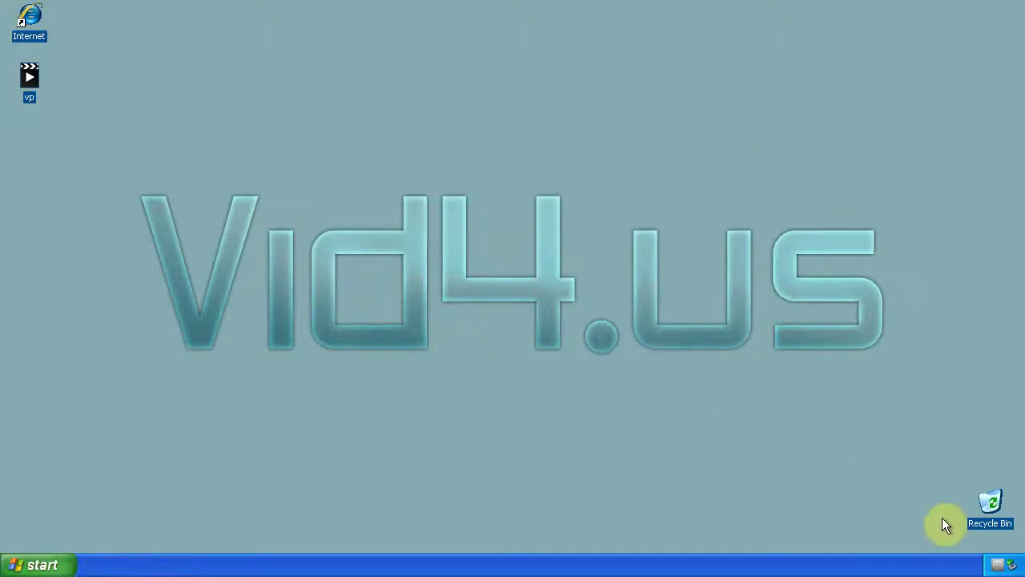
Reopen Windows Debug System and examine its Help and About texts.
{"action": "left_click", "coordinate": [999, 567]}
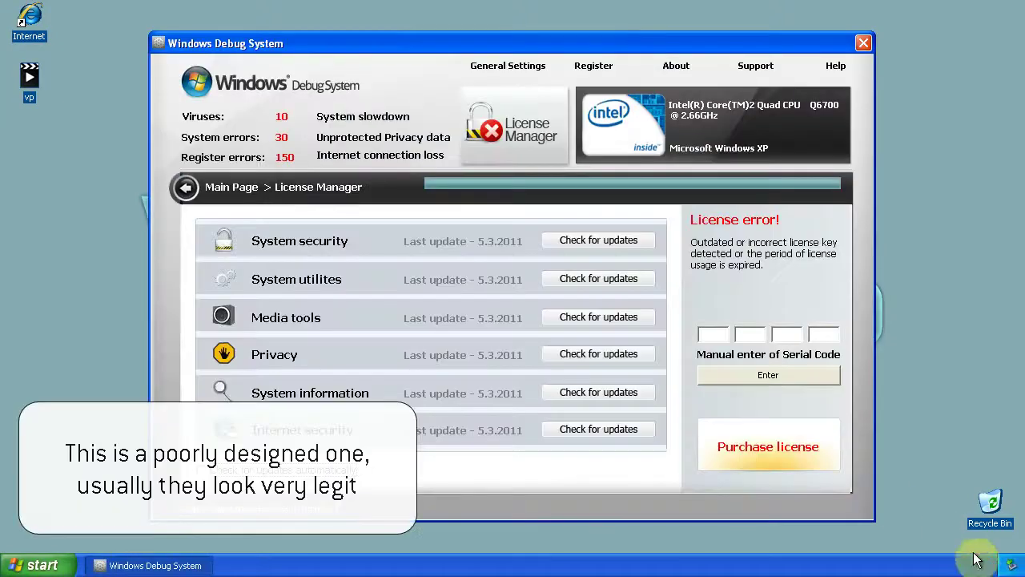
{"action": "left_click", "coordinate": [833, 66]}
{"action": "left_click_drag", "start_coordinate": [384, 169], "coordinate": [638, 201]}
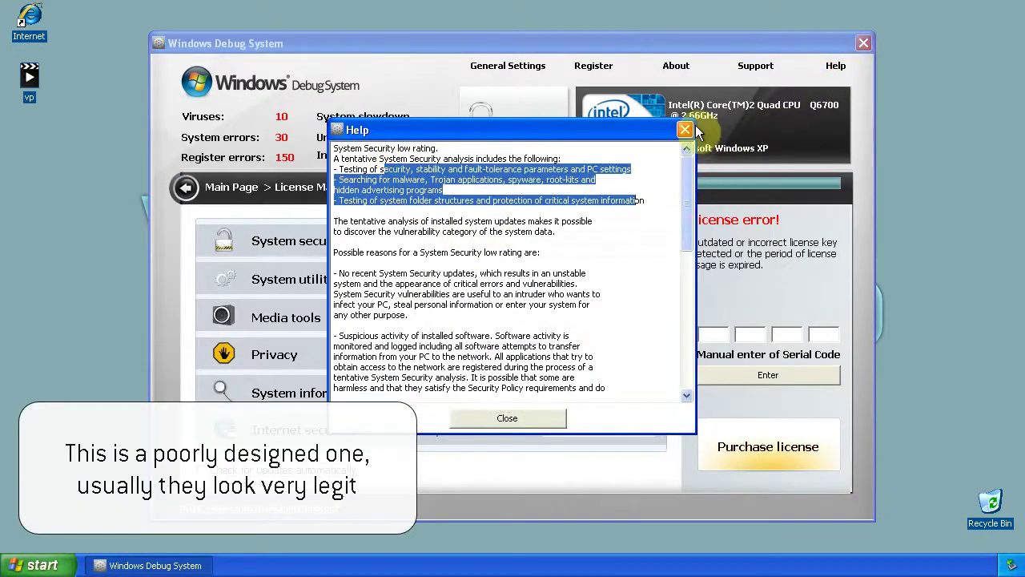
{"action": "left_click", "coordinate": [686, 133]}
{"action": "left_click", "coordinate": [676, 66]}
{"action": "left_click_drag", "start_coordinate": [487, 158], "coordinate": [645, 242]}
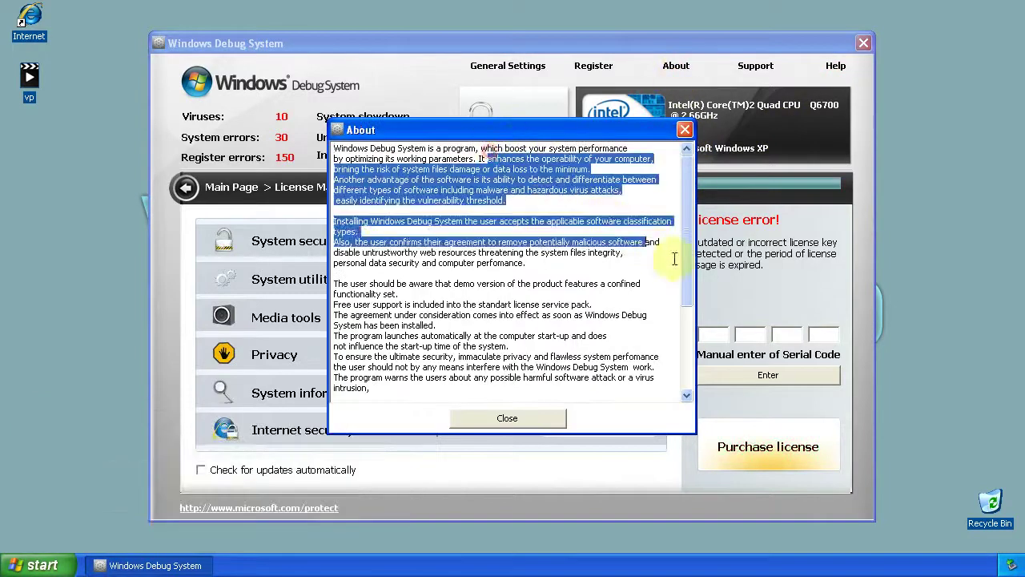
{"action": "left_click", "coordinate": [687, 131]}
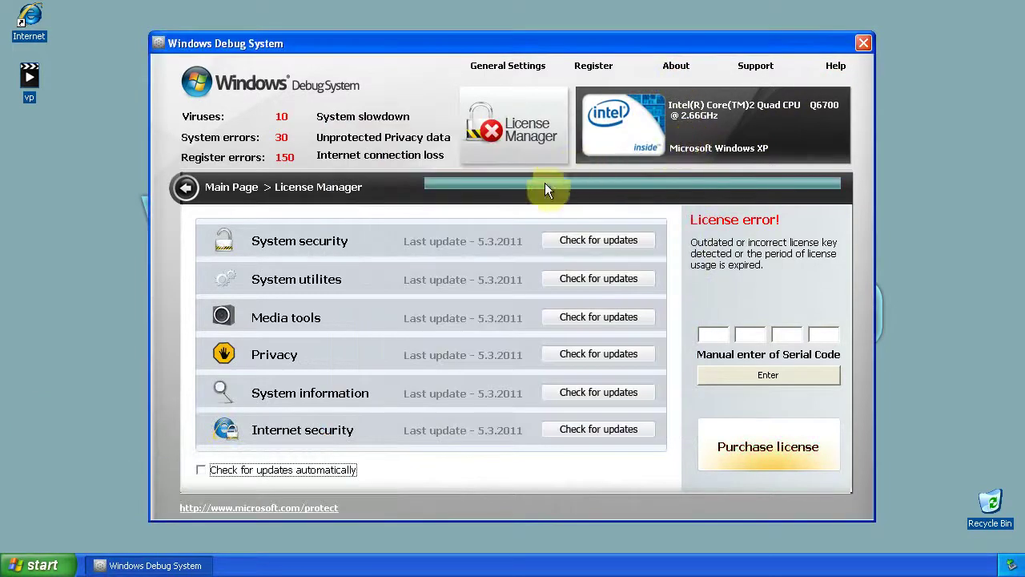
Try to register Windows Debug System with a made-up serial code and dismiss the resulting dialog.
{"action": "left_click", "coordinate": [719, 334]}
{"action": "type", "text": "adasdasd"}
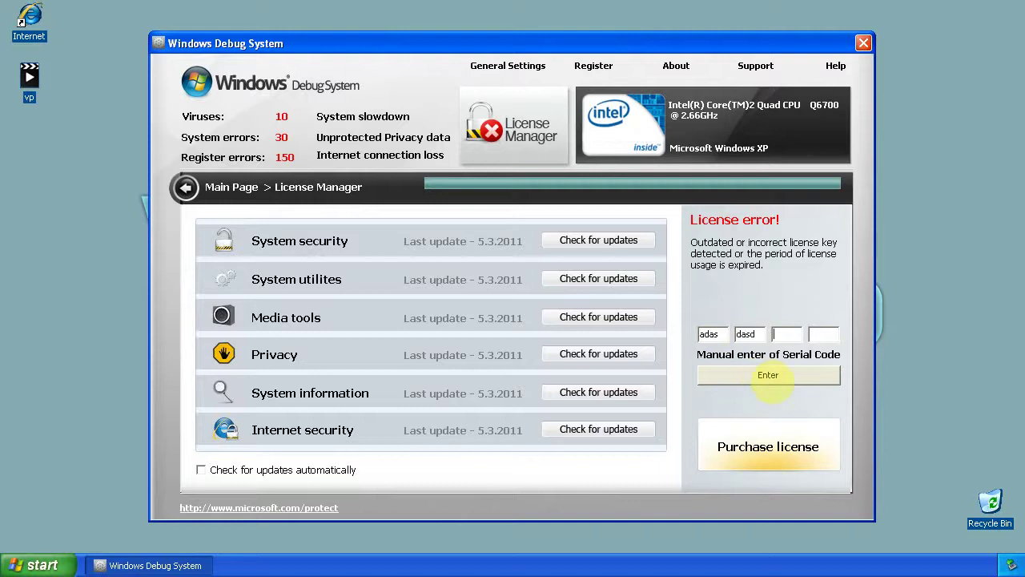
{"action": "type", "text": "asdasdas"}
{"action": "left_click", "coordinate": [762, 373]}
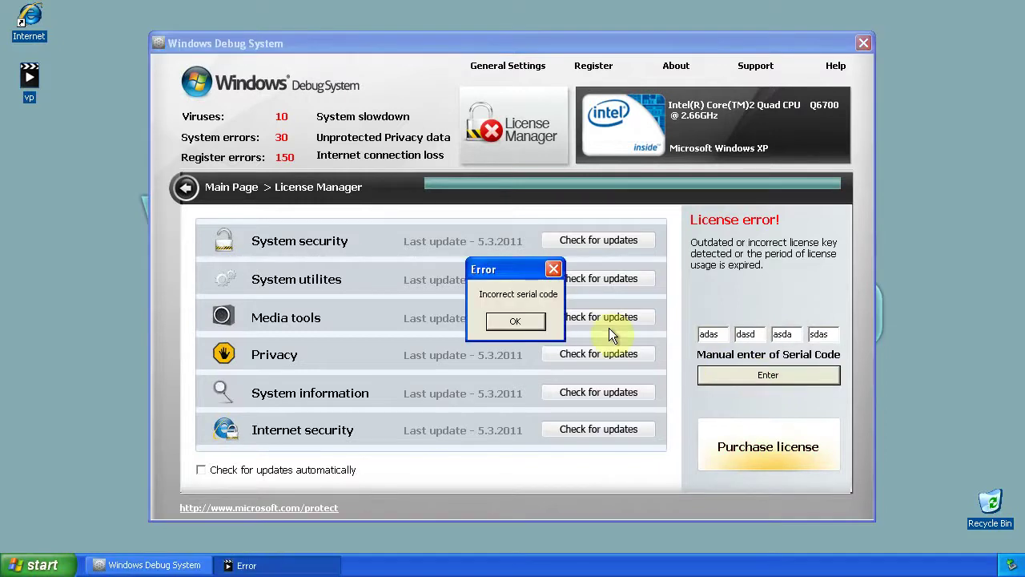
{"action": "left_click", "coordinate": [515, 323]}
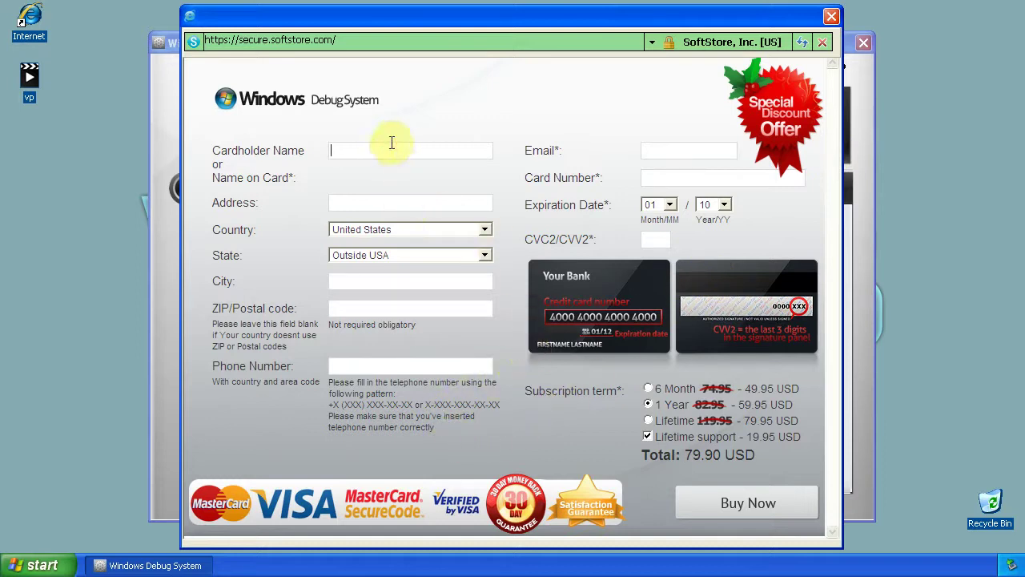
Try to submit the license purchase form with only the cardholder name filled in, and close the form.
{"action": "type", "text": "lol"}
{"action": "left_click", "coordinate": [741, 505]}
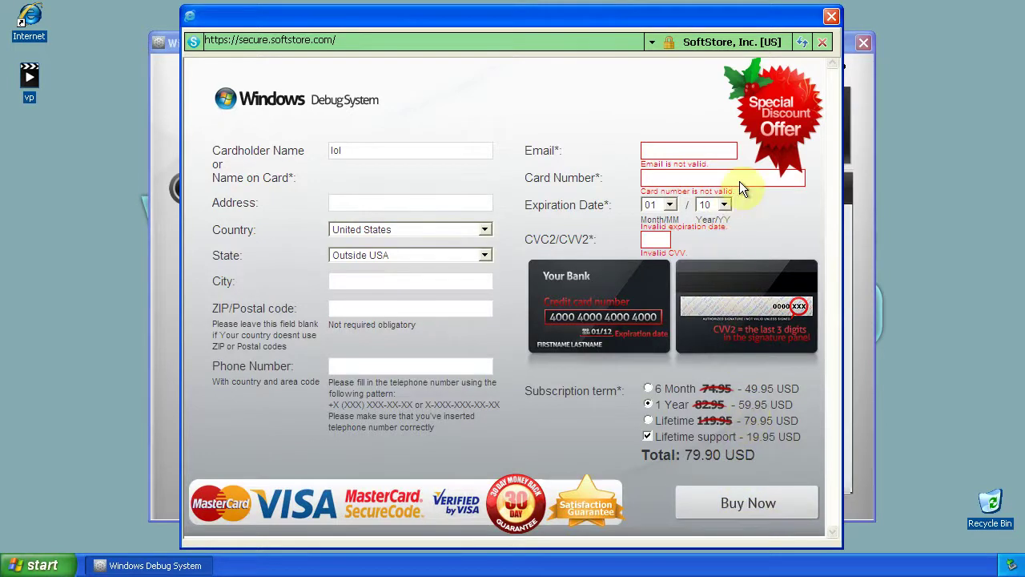
{"action": "left_click", "coordinate": [831, 16]}
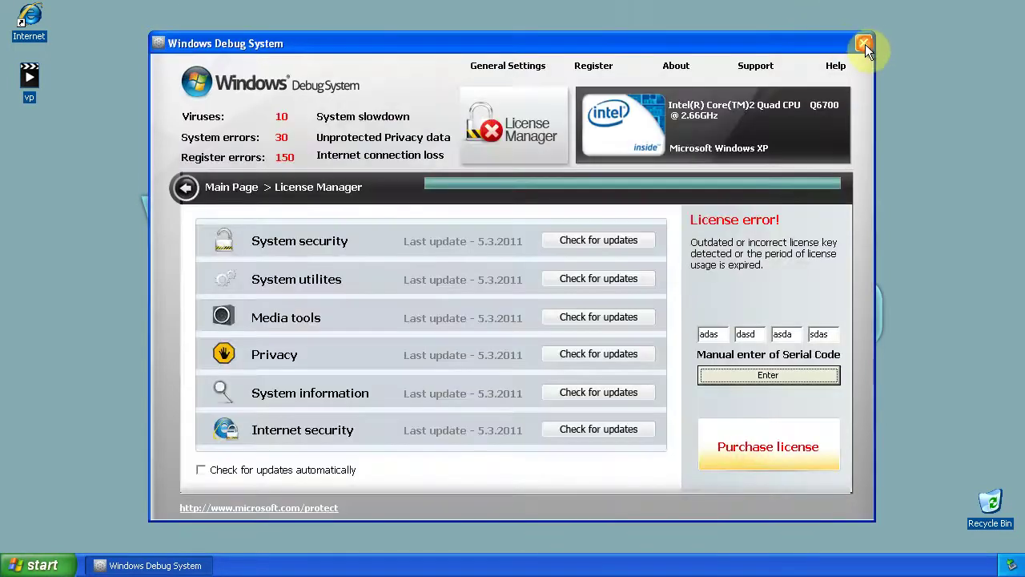
Close the Windows Debug System window, try to start Task Manager, and deny the taskmgr.exe alert.
{"action": "left_click", "coordinate": [865, 43]}
{"action": "right_click", "coordinate": [160, 565]}
{"action": "left_click", "coordinate": [211, 530]}
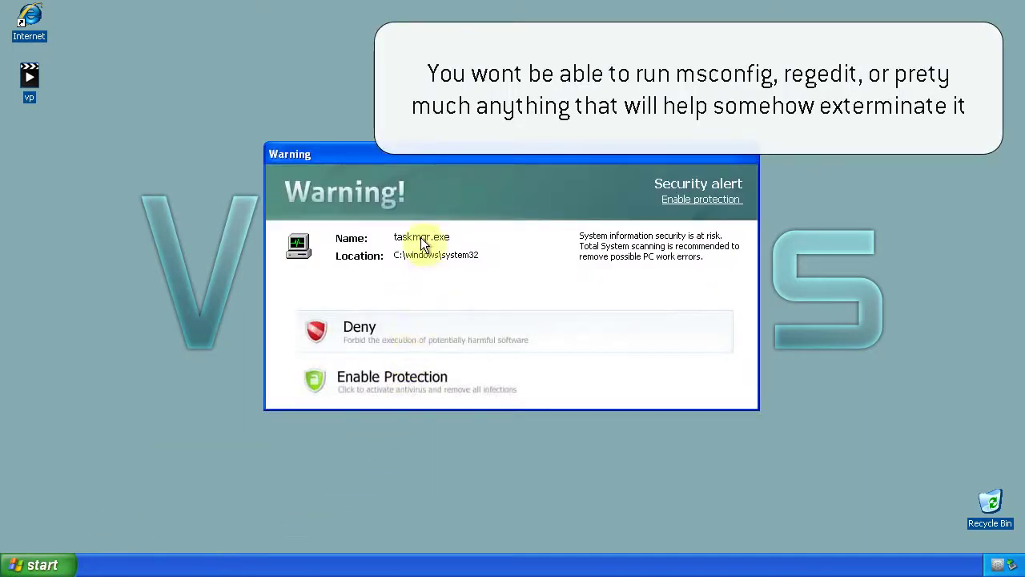
{"action": "left_click", "coordinate": [410, 343]}
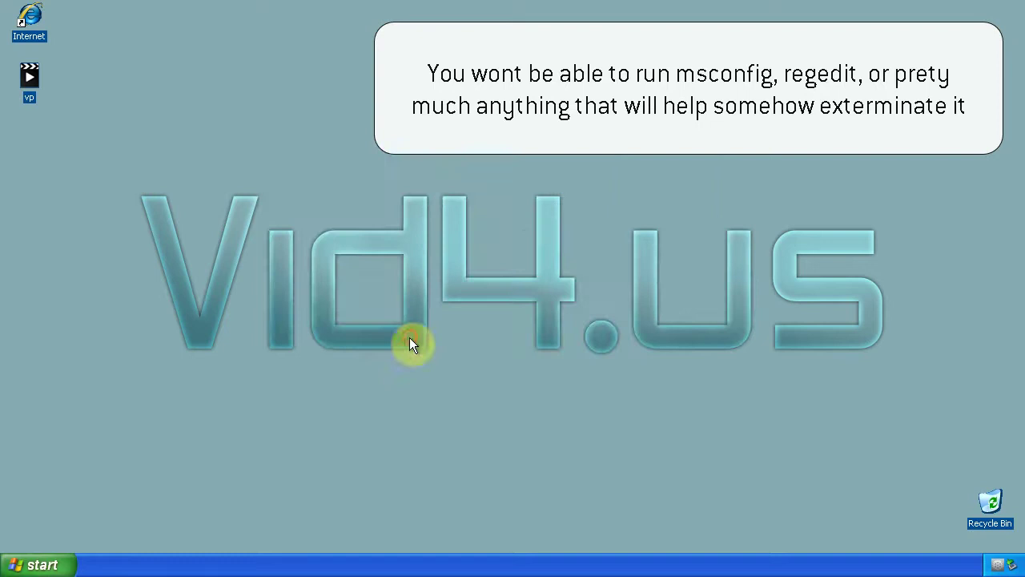
Try to run regedit, choose Enable Protection in the security alert, and close the Windows Debug System window.
{"action": "left_click", "coordinate": [72, 558]}
{"action": "left_click", "coordinate": [217, 491]}
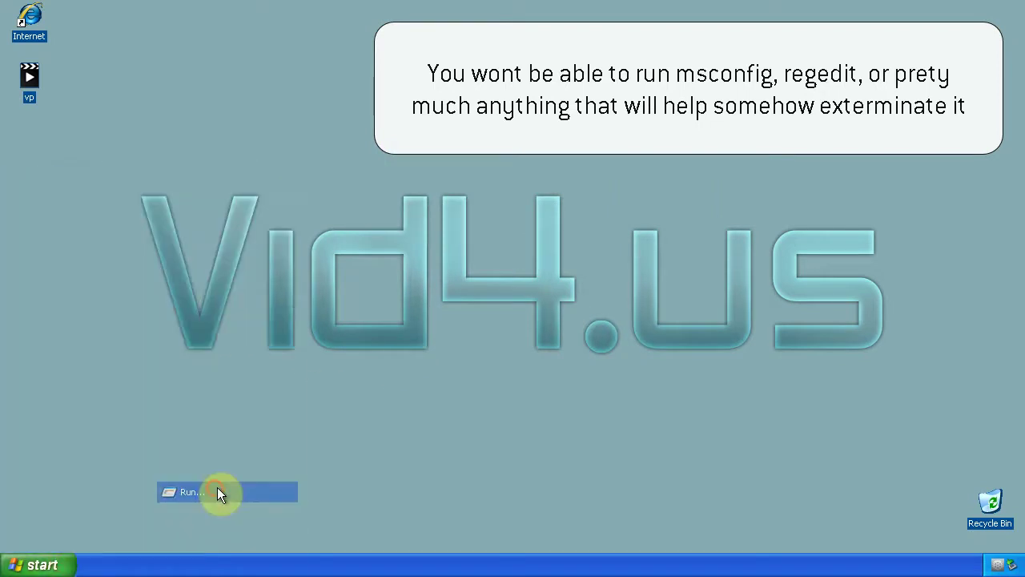
{"action": "key", "text": "BackSpace"}
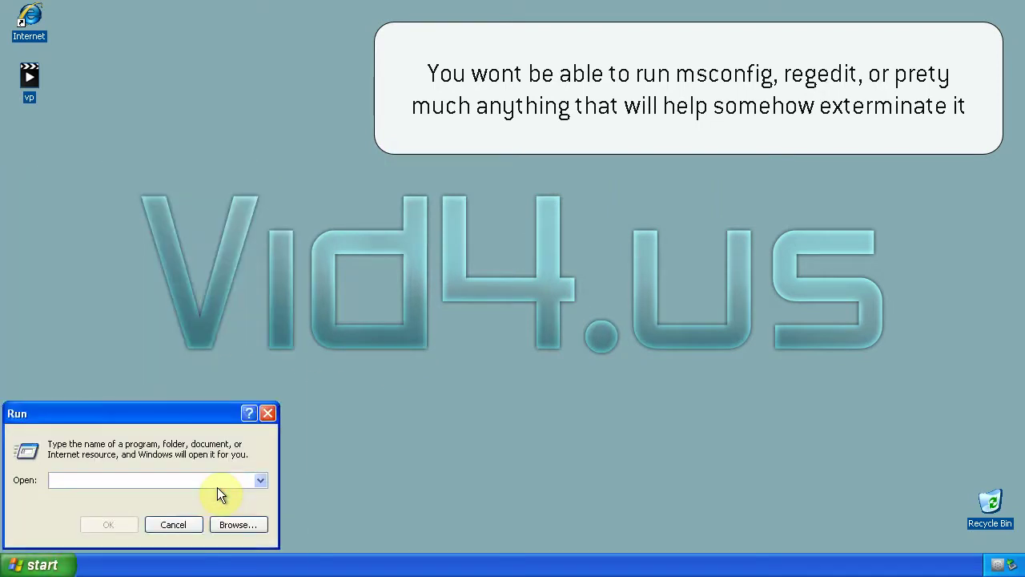
{"action": "type", "text": "regedi"}
{"action": "left_click", "coordinate": [217, 491]}
{"action": "key", "text": "Return"}
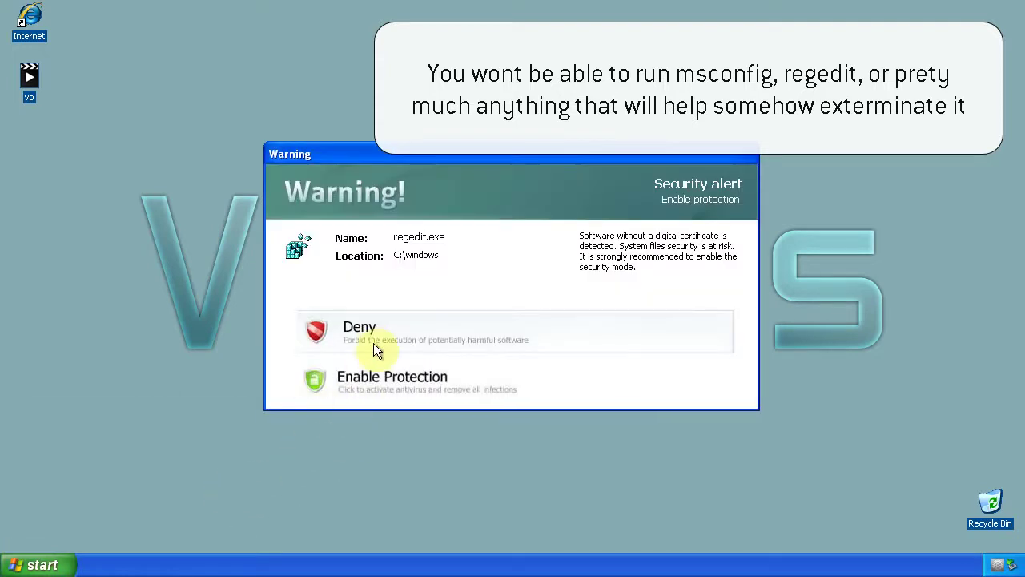
{"action": "left_click", "coordinate": [375, 373]}
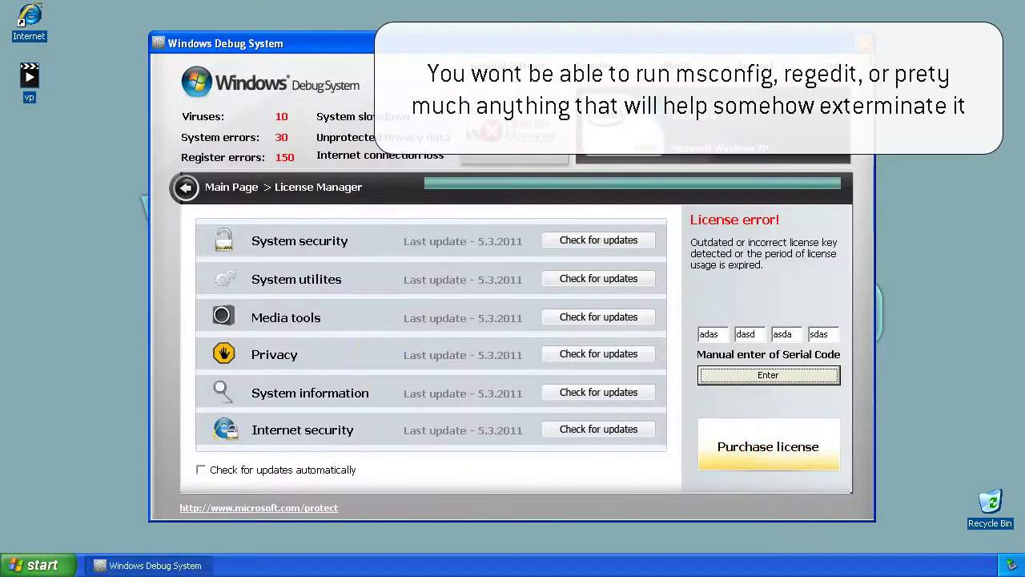
{"action": "left_click", "coordinate": [863, 45]}
Try to run msconfig and deny the msconfig.exe security alert.
{"action": "left_click", "coordinate": [37, 561]}
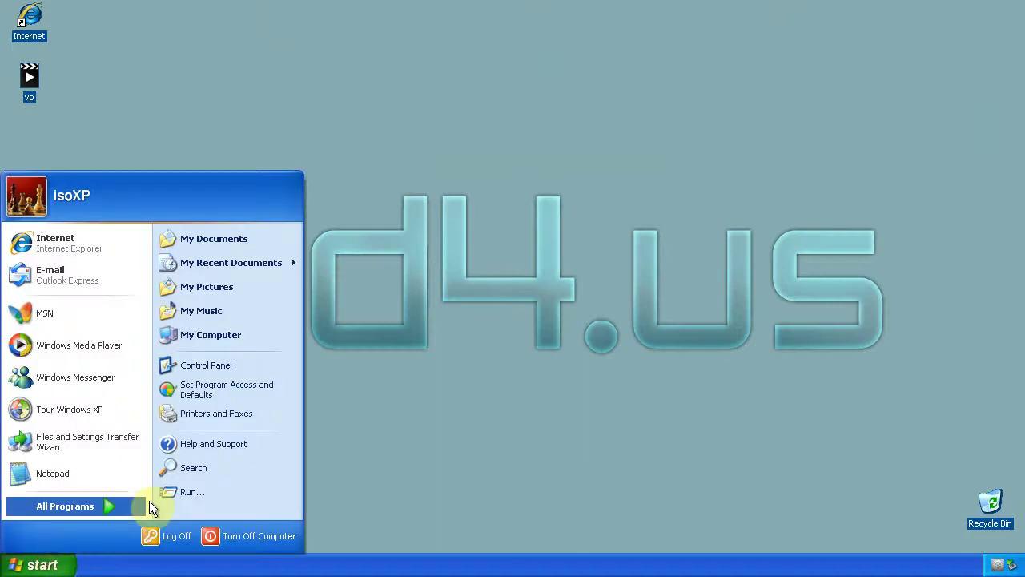
{"action": "left_click", "coordinate": [192, 492]}
{"action": "type", "text": "ms"}
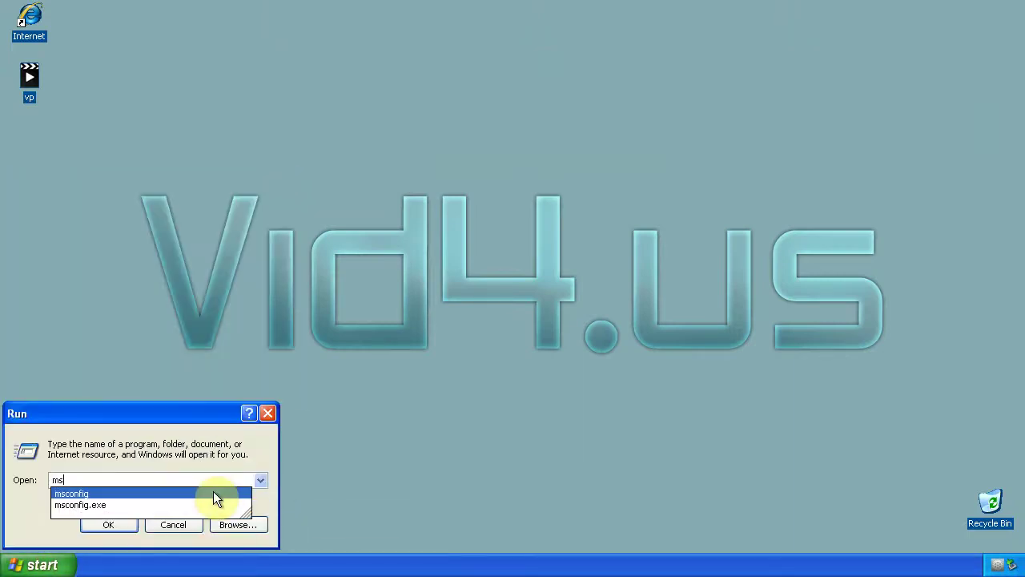
{"action": "type", "text": "config"}
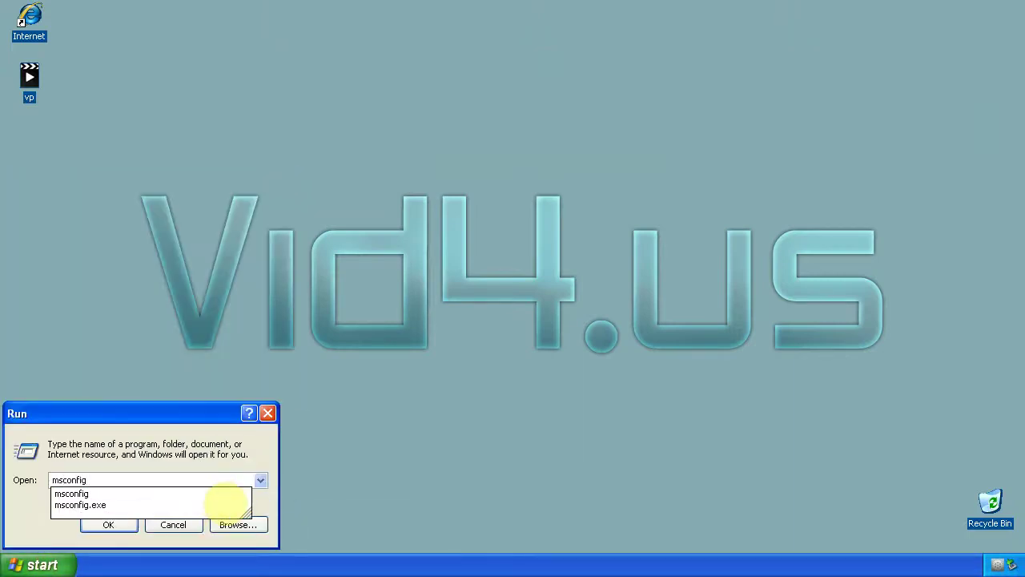
{"action": "key", "text": "Return"}
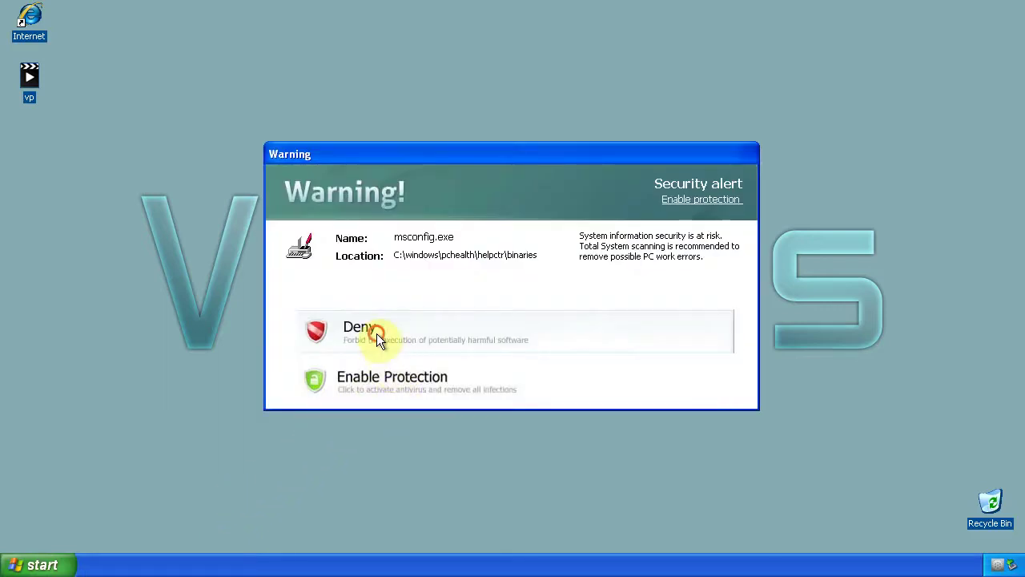
{"action": "left_click", "coordinate": [376, 333]}
Try to run msconfig again, choose Enable Protection in the security alert, and close the Windows Debug System window.
{"action": "left_click", "coordinate": [53, 556]}
{"action": "left_click", "coordinate": [200, 492]}
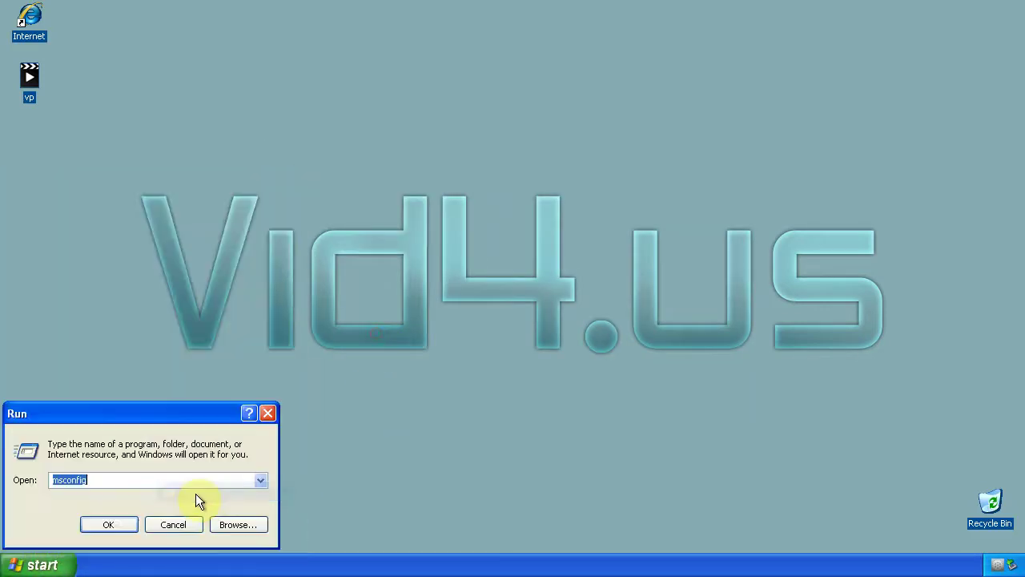
{"action": "left_click", "coordinate": [130, 522]}
{"action": "left_click", "coordinate": [421, 378]}
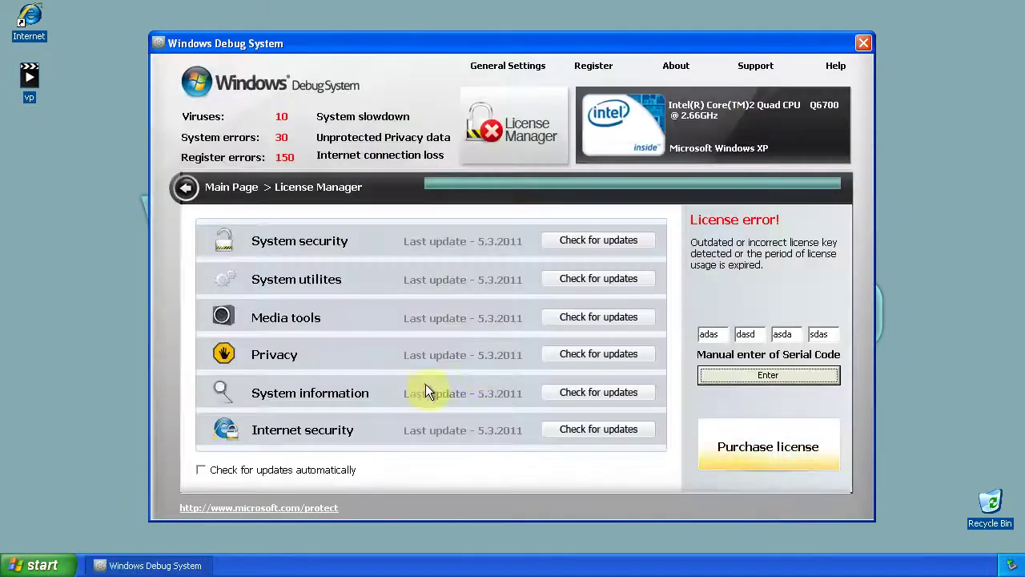
{"action": "left_click", "coordinate": [863, 43]}
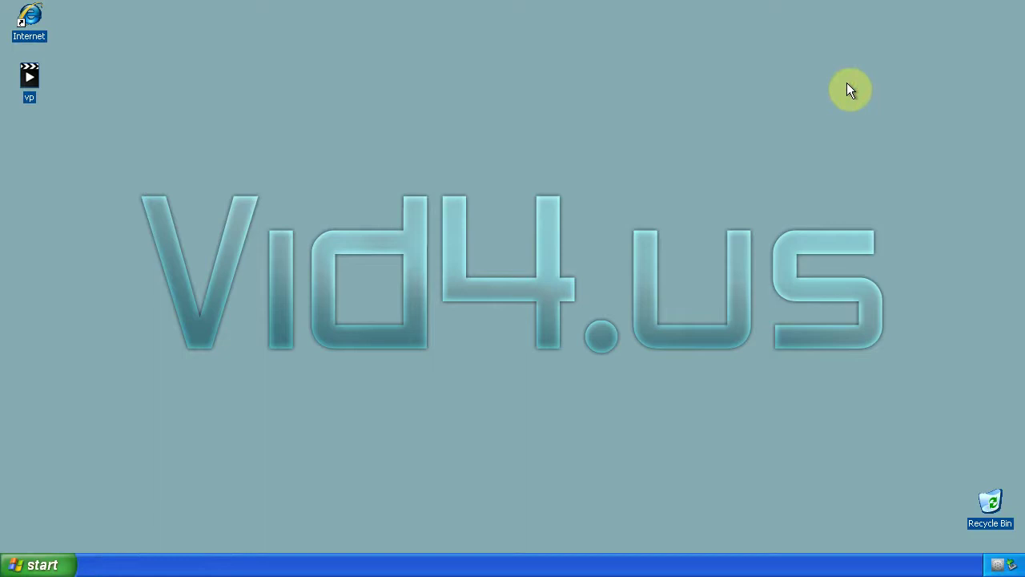
Restart the computer.
{"action": "left_click", "coordinate": [50, 565]}
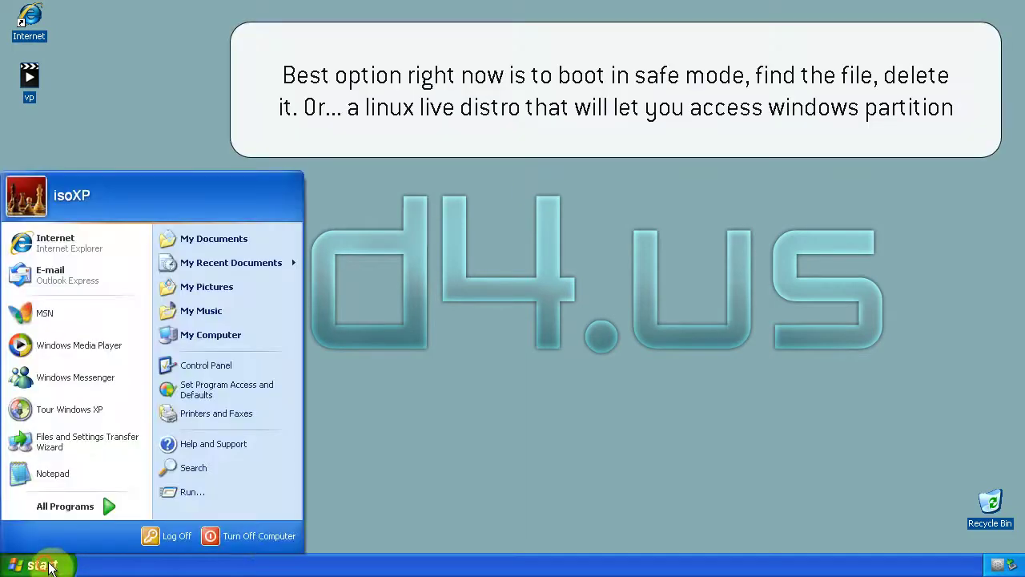
{"action": "left_click", "coordinate": [238, 537]}
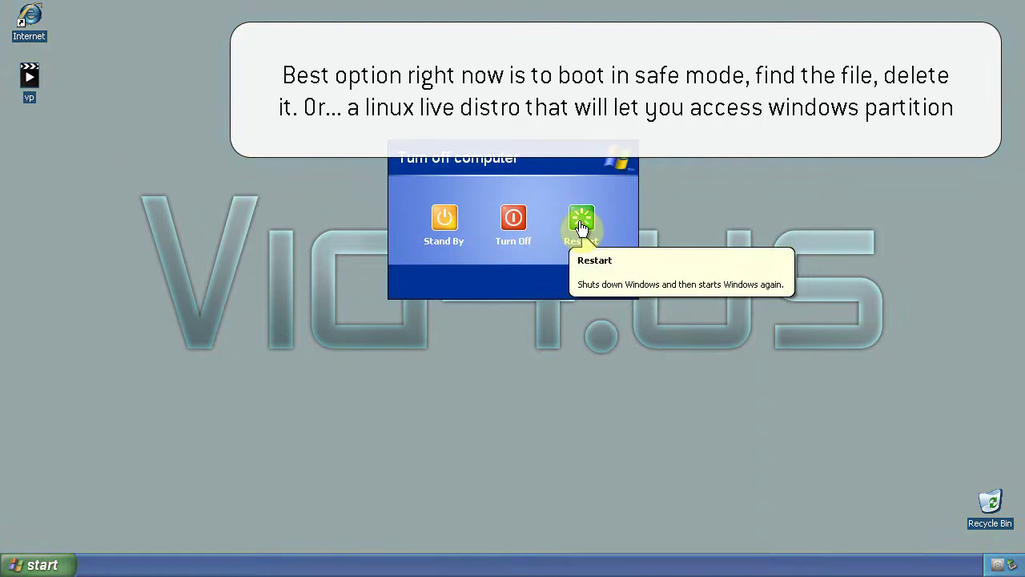
{"action": "left_click", "coordinate": [581, 224]}
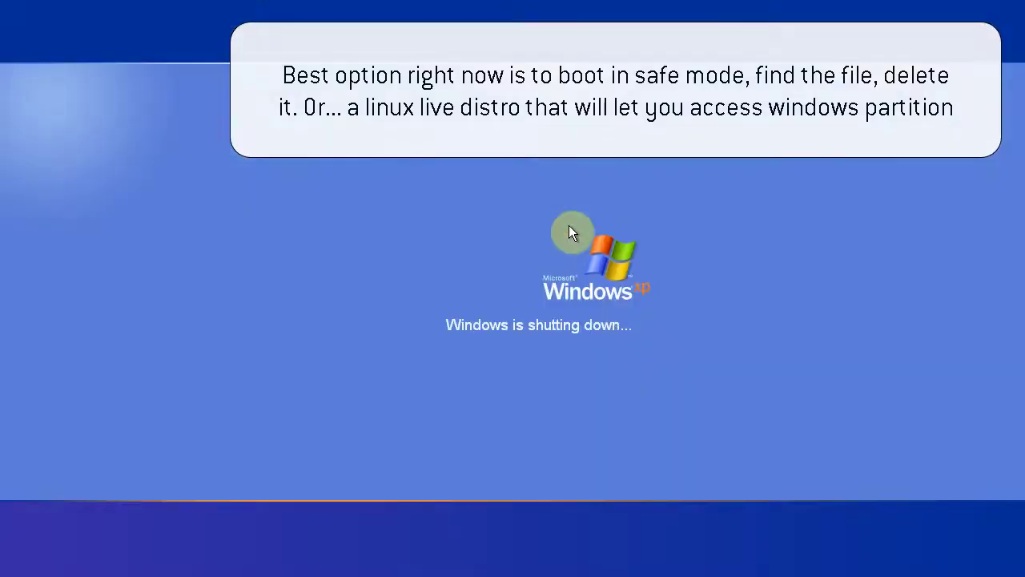
Boot Windows XP in Safe Mode with Networking and log on to the isoXP account's desktop.
{"action": "key", "text": "F8"}
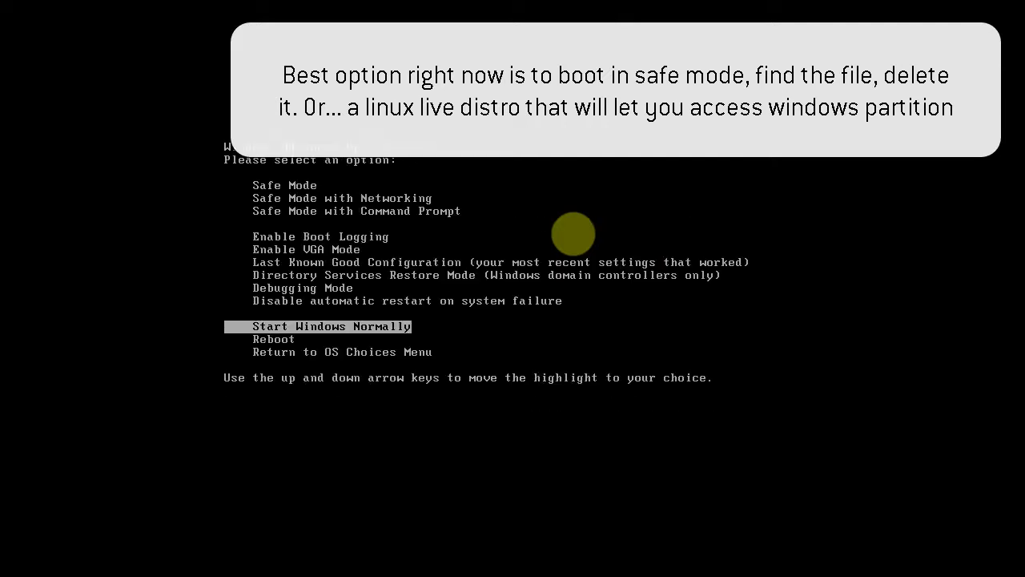
{"action": "key", "text": "Up"}
{"action": "key", "text": "Up"}
{"action": "key", "text": "Up"}
{"action": "key", "text": "Up"}
{"action": "key", "text": "Up"}
{"action": "key", "text": "Up"}
{"action": "key", "text": "Up"}
{"action": "key", "text": "Up"}
{"action": "key", "text": "Up"}
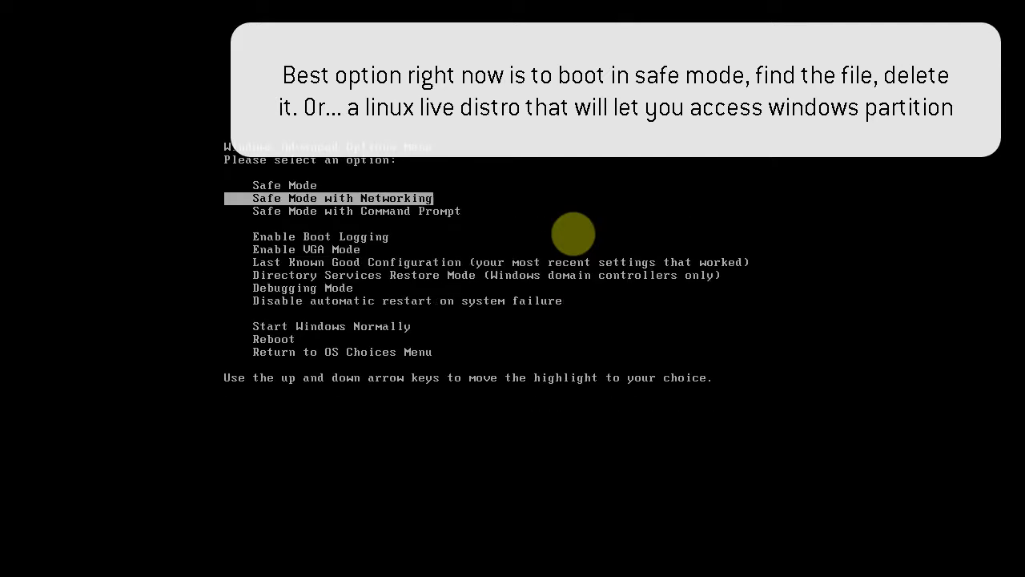
{"action": "key", "text": "Return"}
{"action": "key", "text": "Return"}
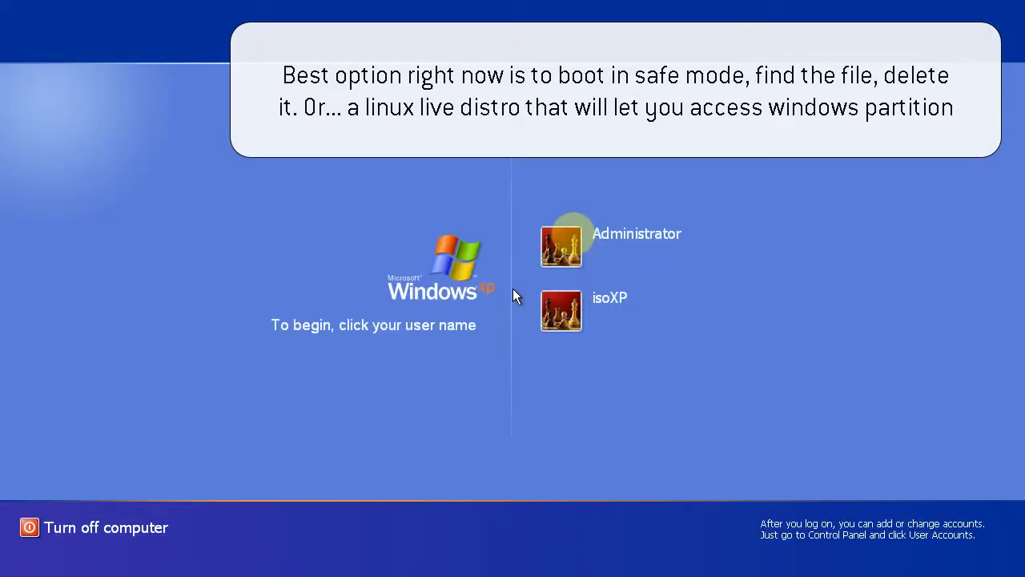
{"action": "left_click", "coordinate": [565, 327]}
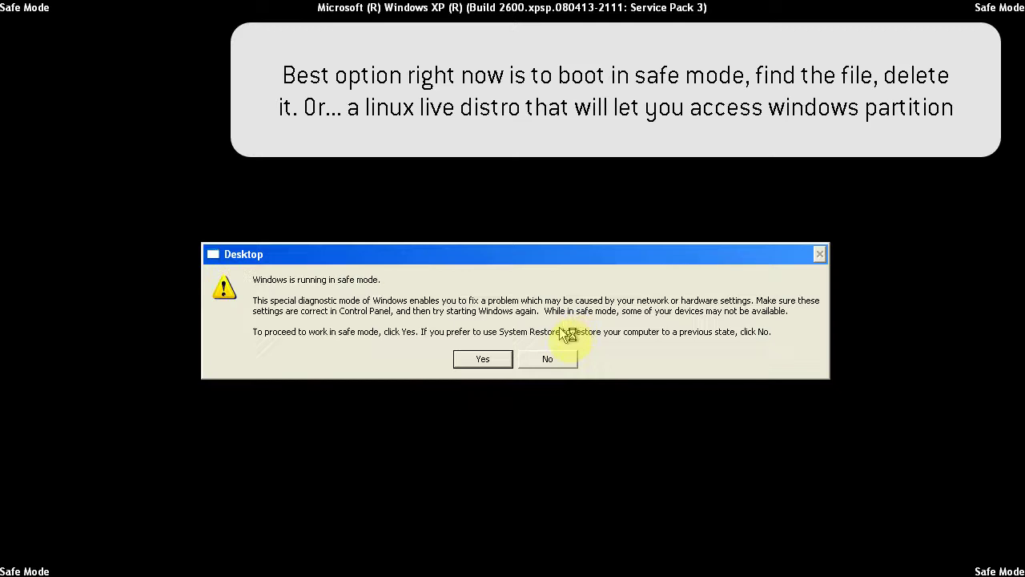
{"action": "left_click", "coordinate": [539, 359]}
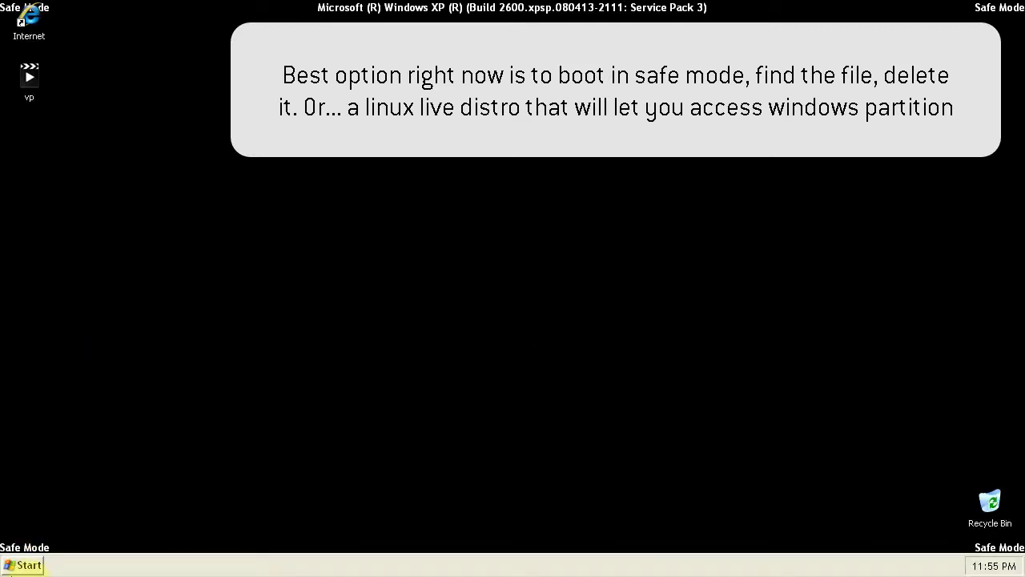
Browse My Computer to the folder C:\Documents and Settings\isoXP.
{"action": "left_click", "coordinate": [24, 565]}
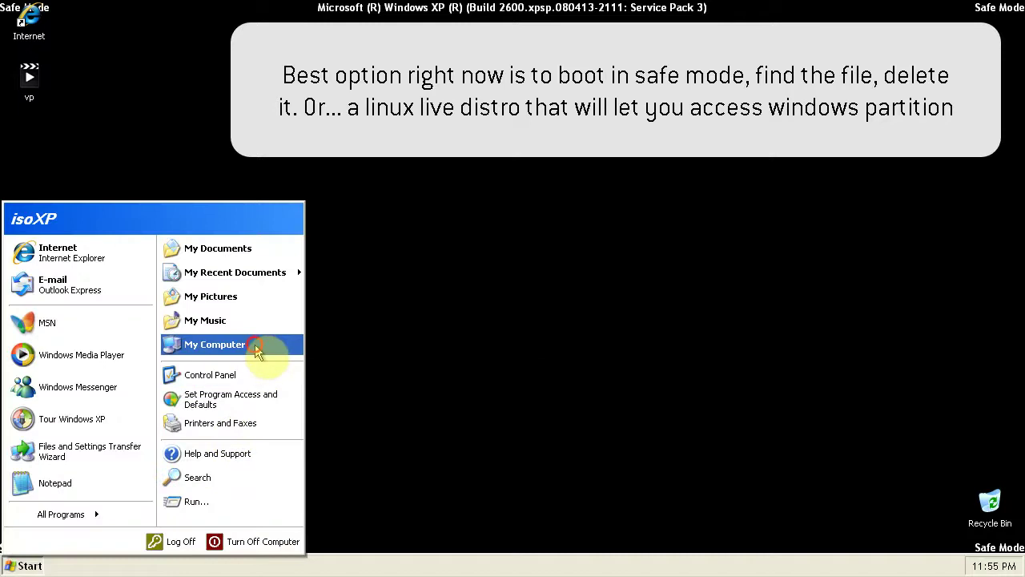
{"action": "left_click", "coordinate": [258, 349]}
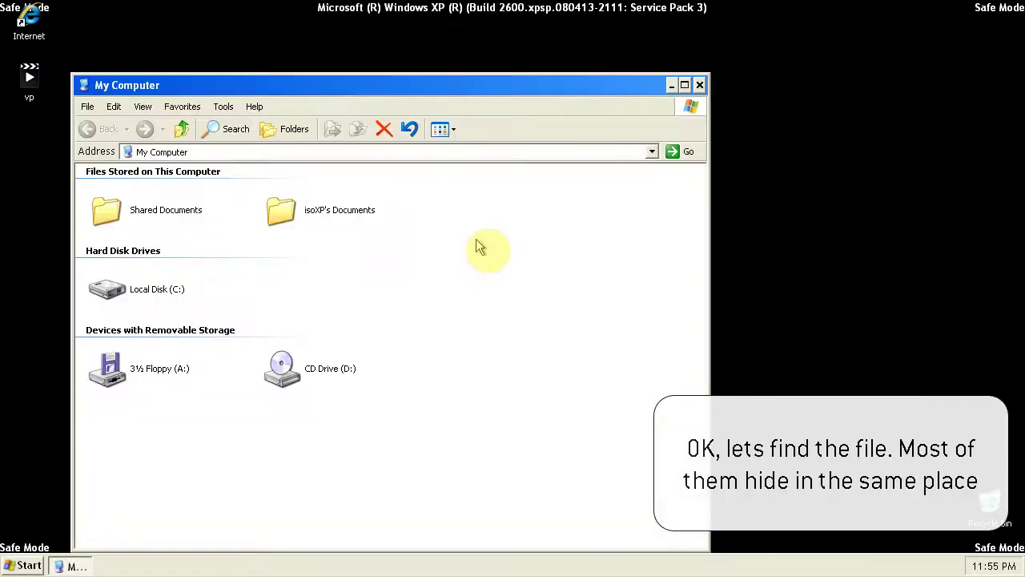
{"action": "left_click_drag", "start_coordinate": [393, 85], "coordinate": [496, 40]}
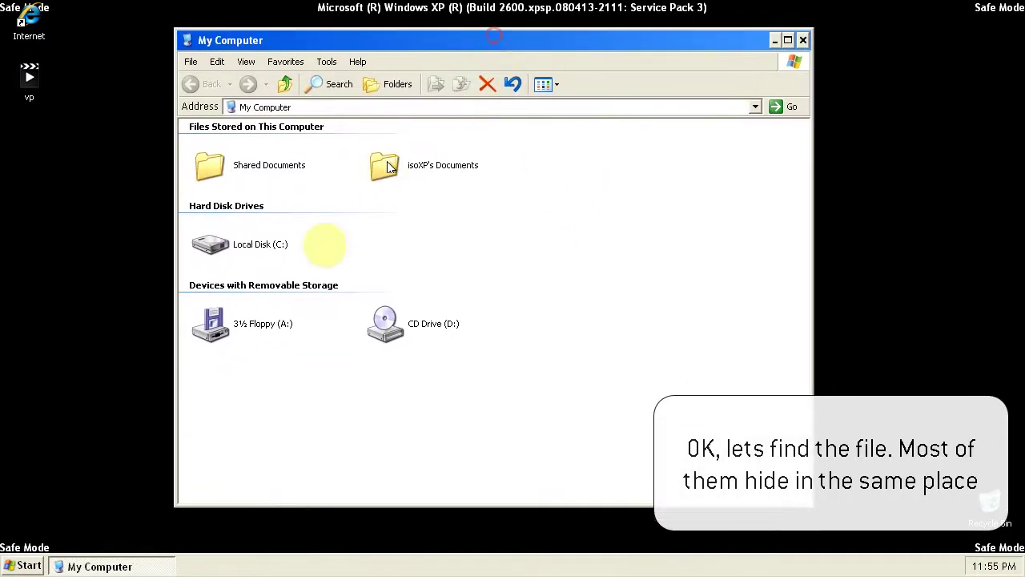
{"action": "double_click", "coordinate": [230, 240]}
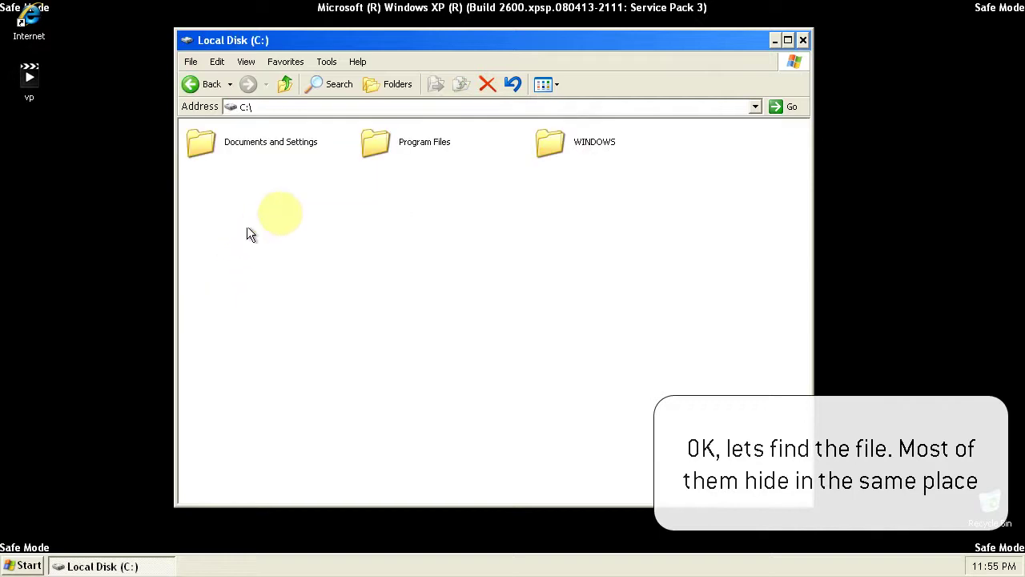
{"action": "double_click", "coordinate": [295, 144]}
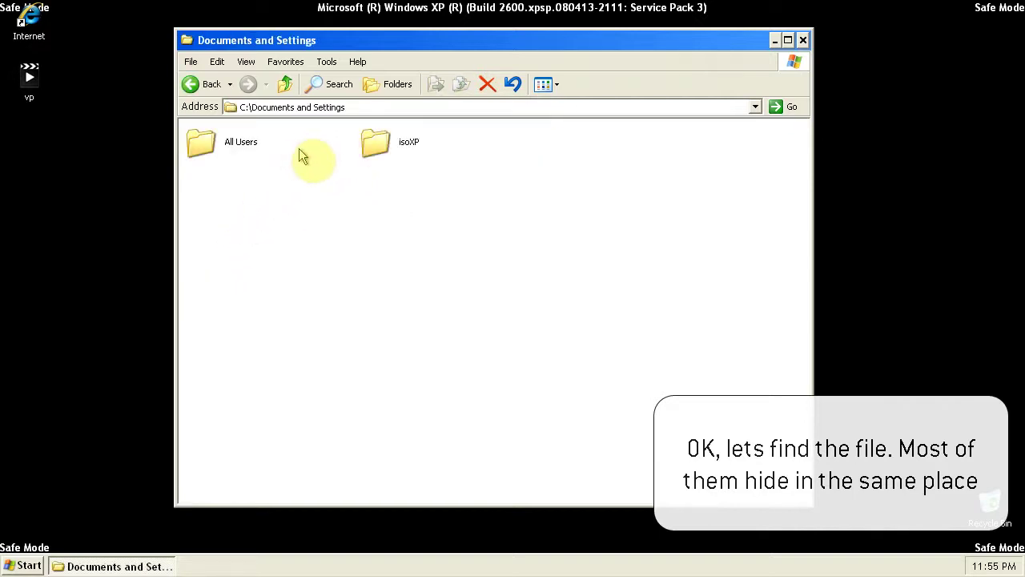
{"action": "double_click", "coordinate": [393, 147]}
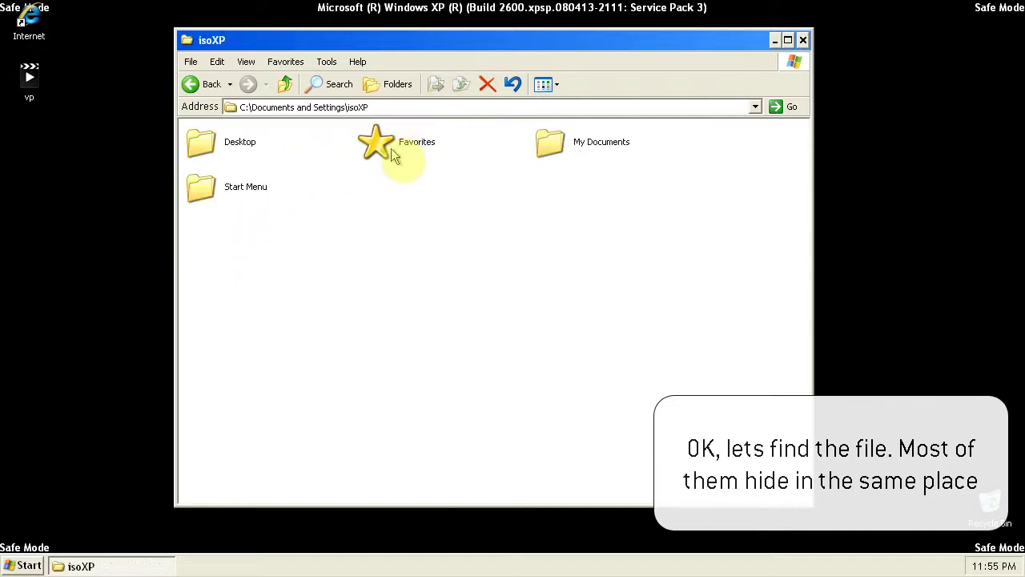
Open Folder Options in Control Panel and select Show hidden files and folders.
{"action": "left_click", "coordinate": [24, 567]}
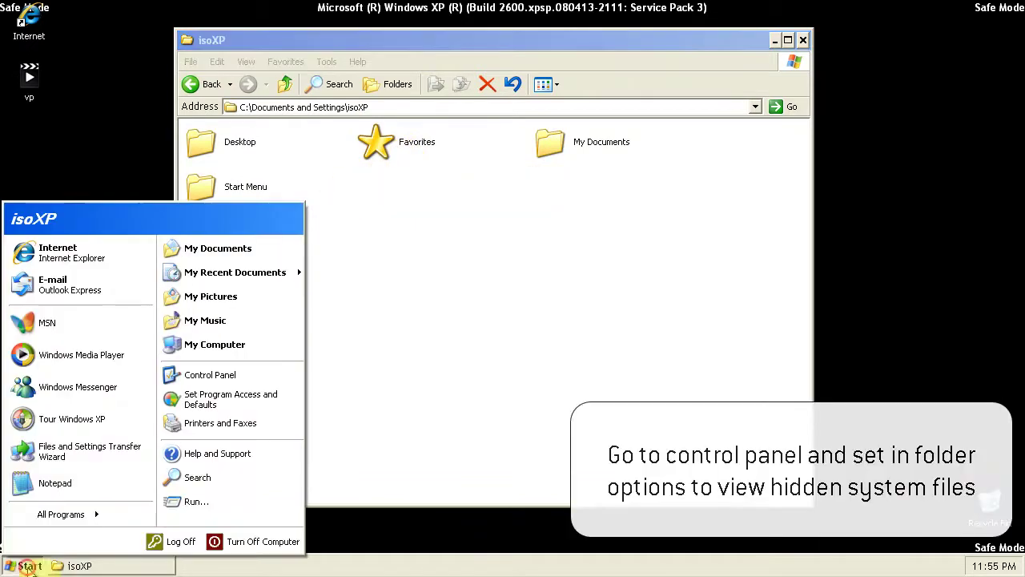
{"action": "left_click", "coordinate": [270, 375]}
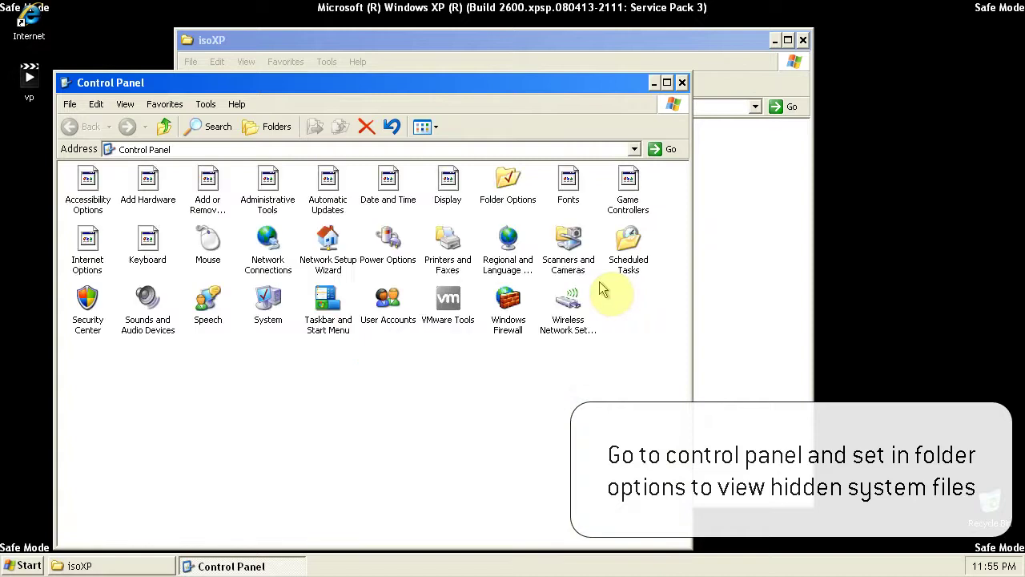
{"action": "double_click", "coordinate": [502, 195]}
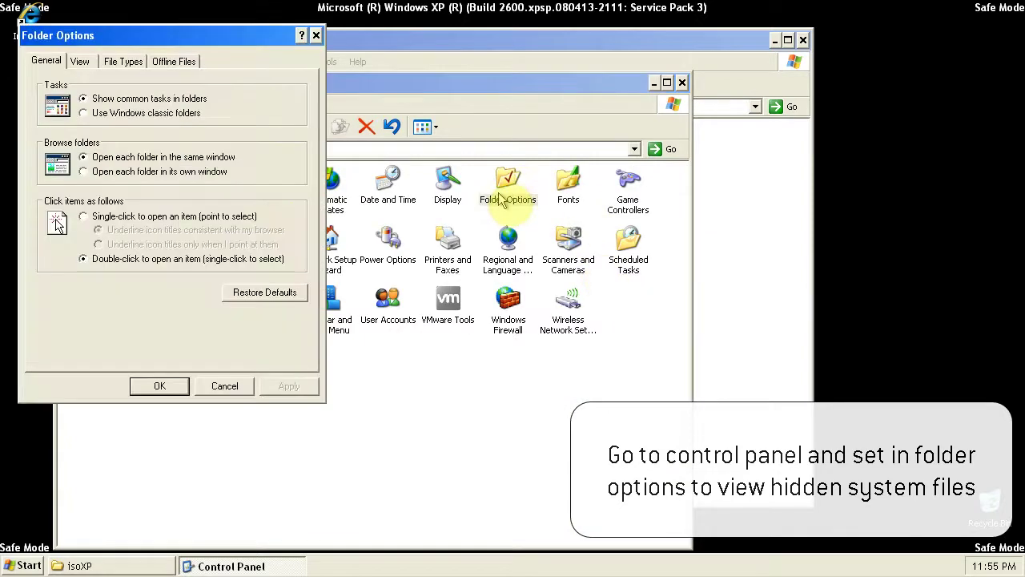
{"action": "left_click", "coordinate": [77, 61]}
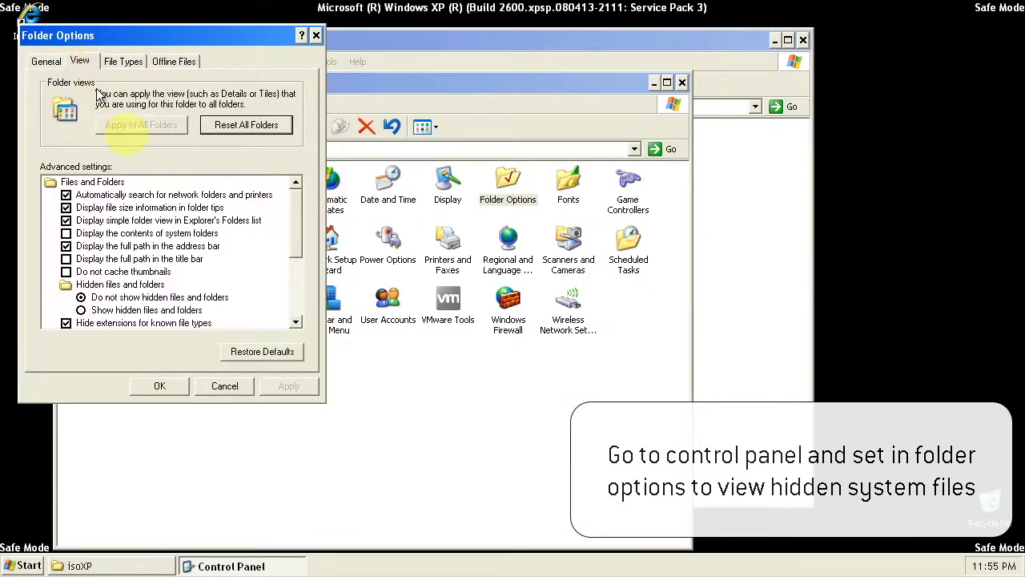
{"action": "left_click", "coordinate": [149, 311]}
Turn off hiding of known file extensions and protected operating system files, accept the folder options, and close Control Panel.
{"action": "scroll", "coordinate": [153, 317], "scroll_direction": "down", "scroll_amount": 2}
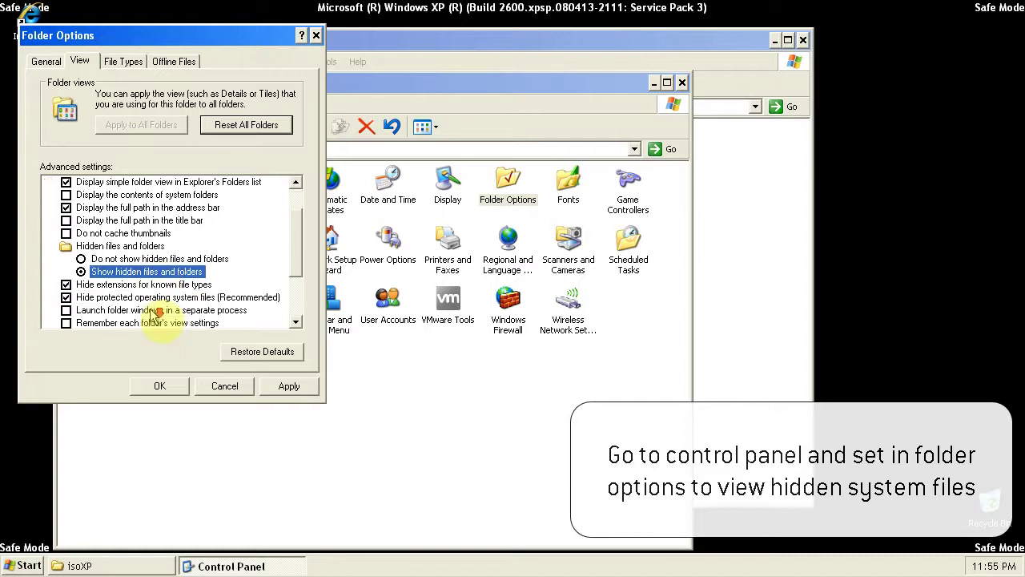
{"action": "left_click", "coordinate": [131, 246]}
{"action": "left_click", "coordinate": [135, 260]}
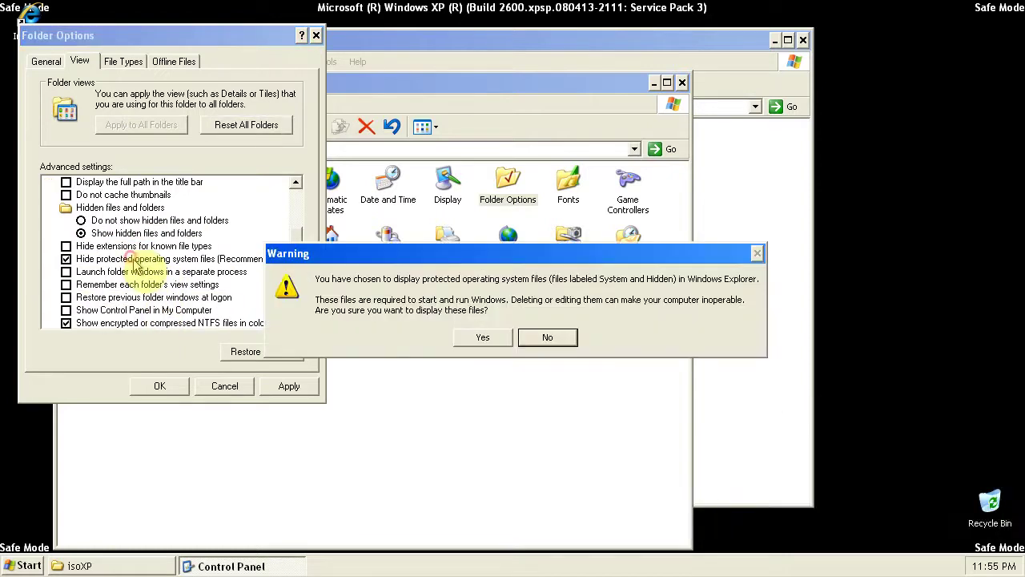
{"action": "left_click", "coordinate": [476, 336]}
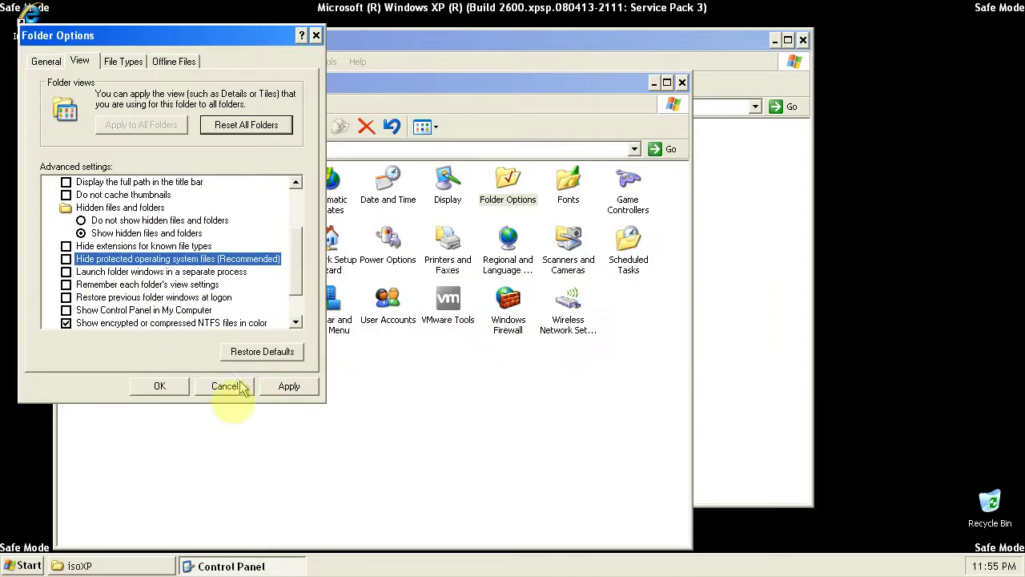
{"action": "left_click", "coordinate": [159, 386]}
{"action": "left_click", "coordinate": [682, 83]}
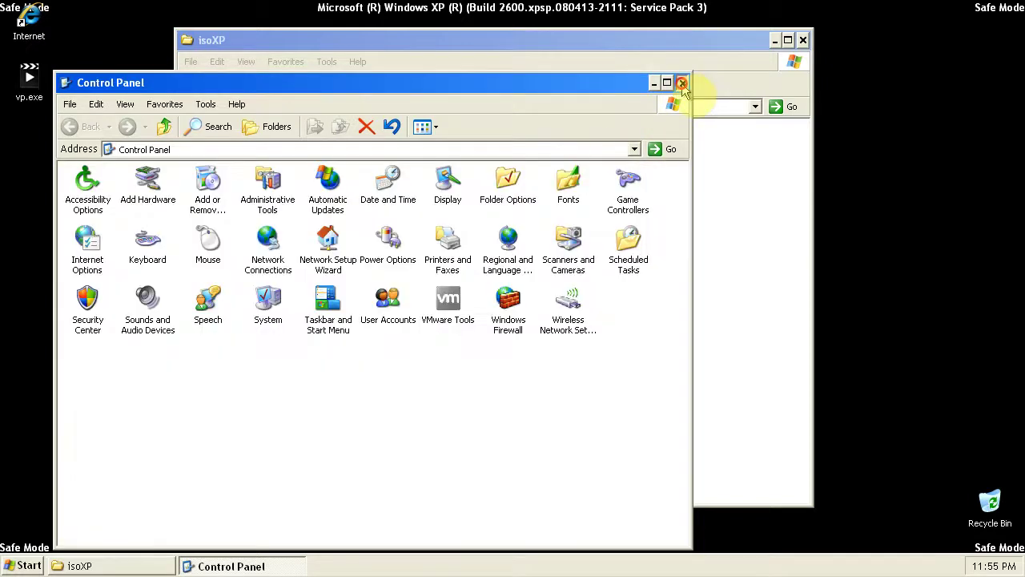
{"action": "left_click", "coordinate": [682, 83]}
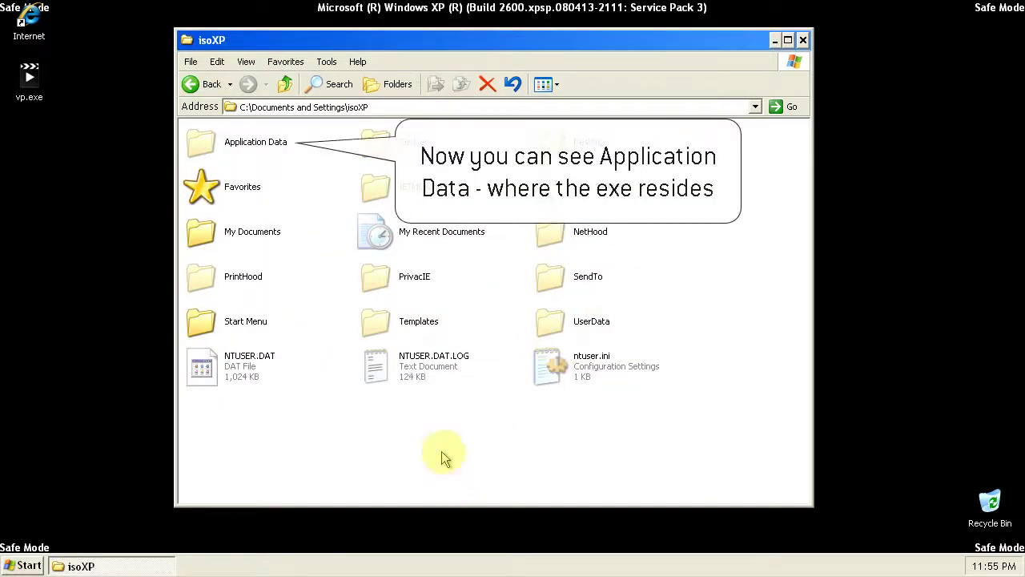
Rename the virus file awqvxb.exe in isoXP's Application Data folder to awqvxb_exe.
{"action": "double_click", "coordinate": [256, 142]}
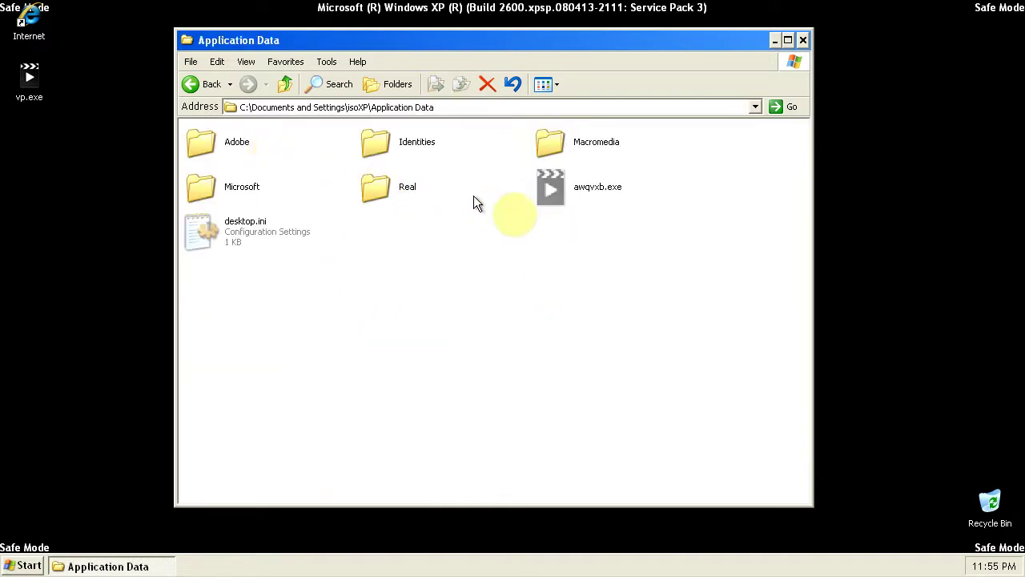
{"action": "left_click", "coordinate": [564, 195]}
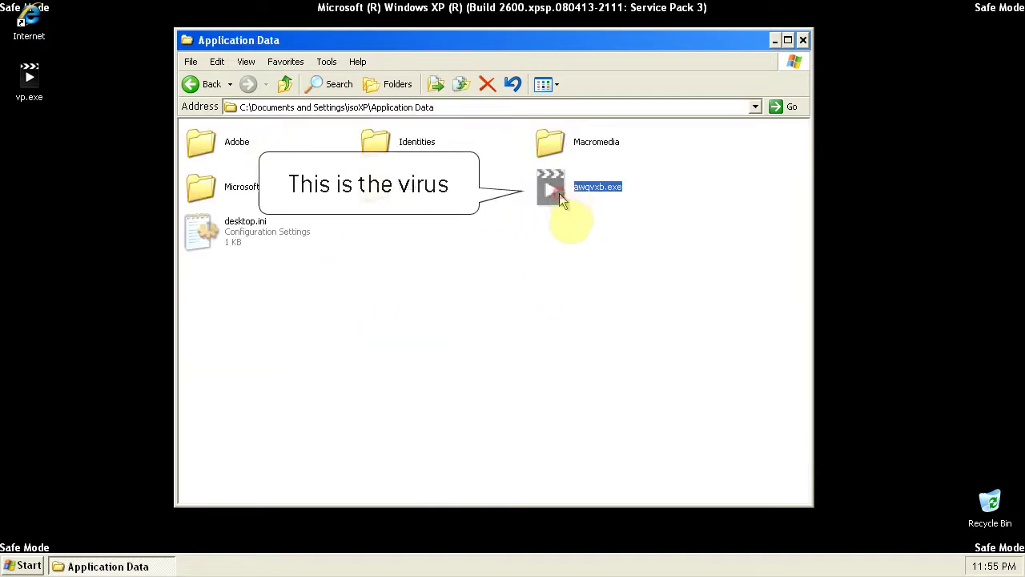
{"action": "right_click", "coordinate": [611, 194]}
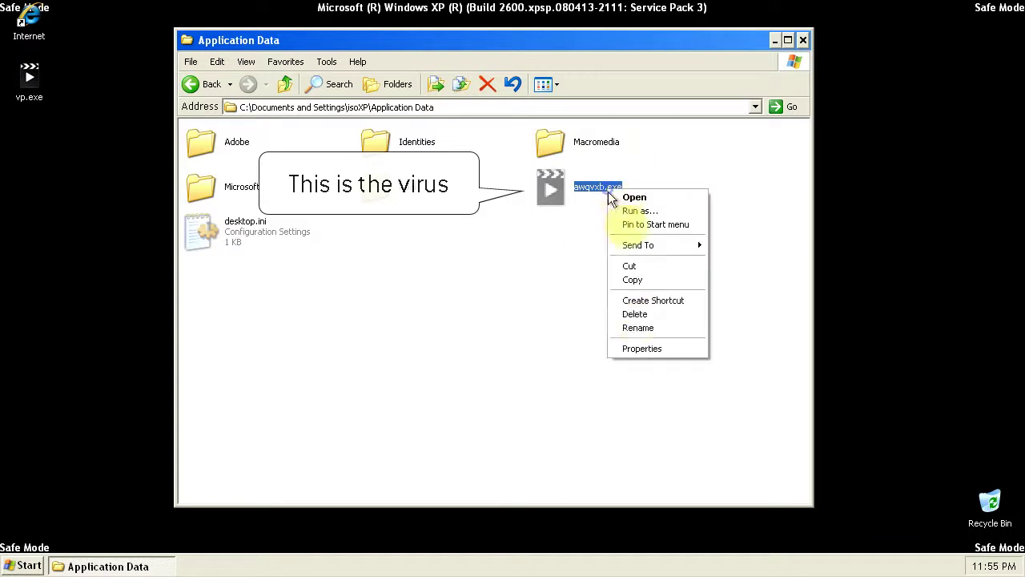
{"action": "left_click", "coordinate": [641, 329]}
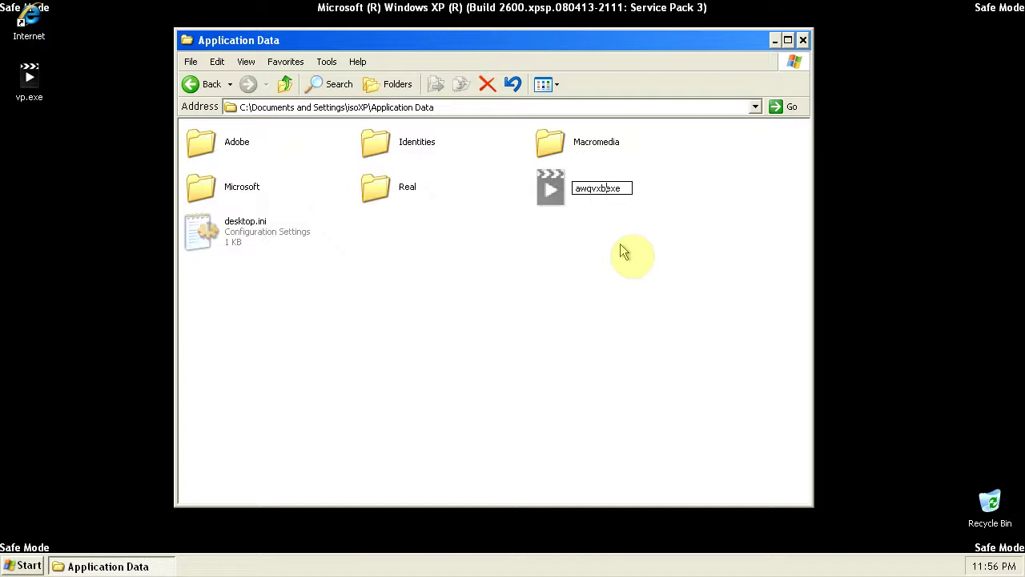
{"action": "type", "text": "_"}
{"action": "key", "text": "Return"}
{"action": "key", "text": "Return"}
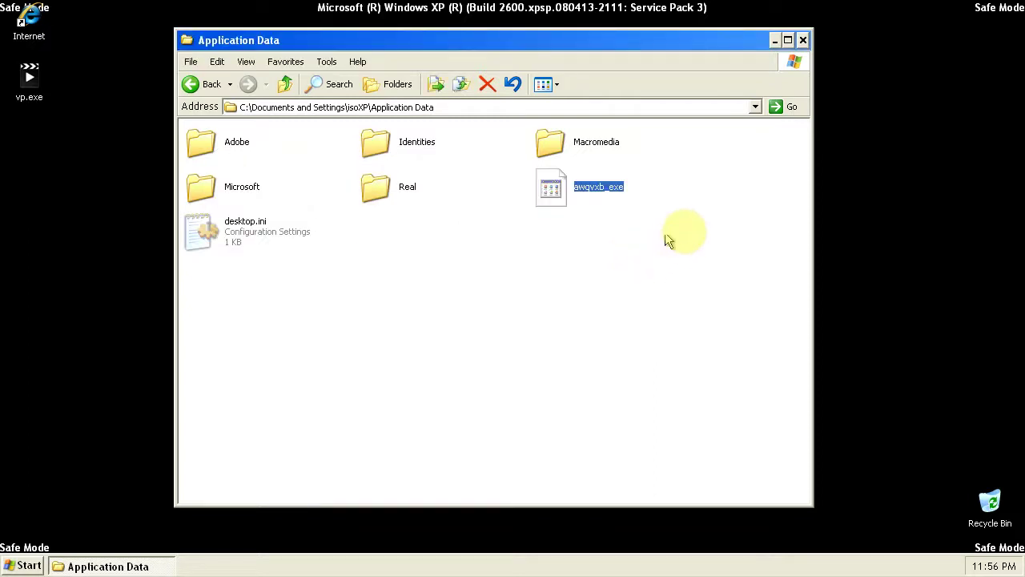
Close the Application Data folder and restart the computer to leave safe mode.
{"action": "left_click", "coordinate": [803, 40]}
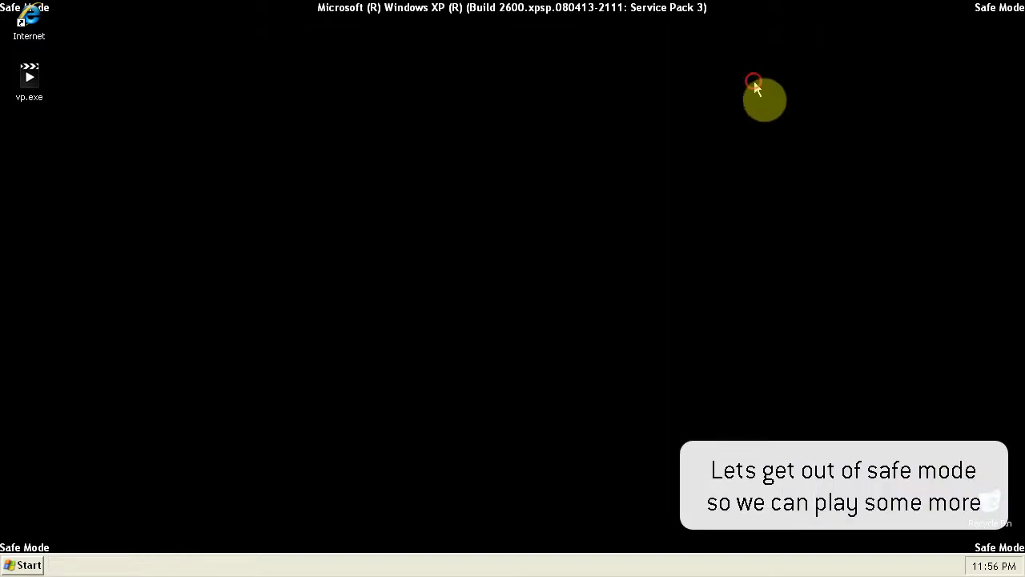
{"action": "left_click", "coordinate": [24, 566]}
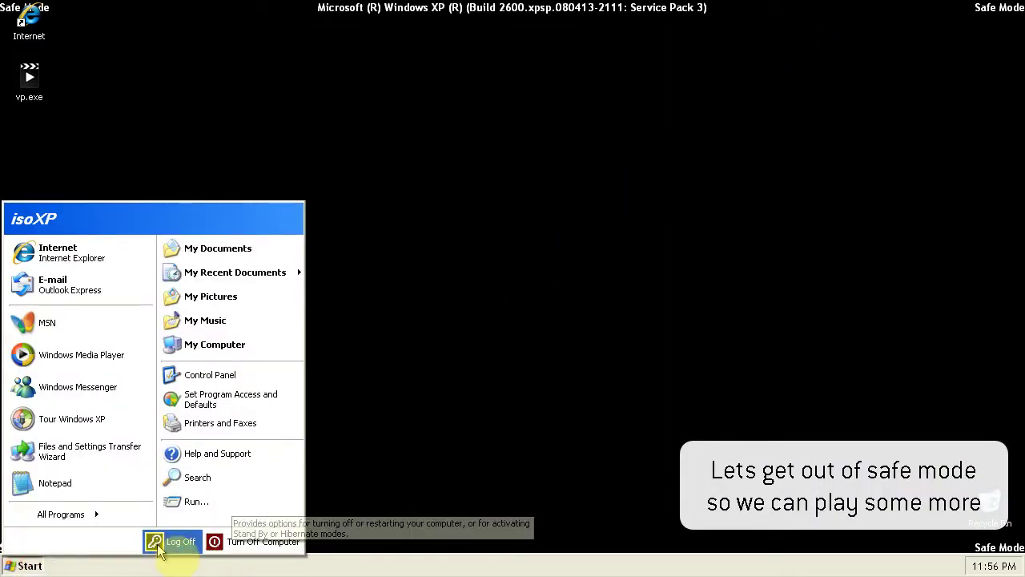
{"action": "left_click", "coordinate": [248, 543]}
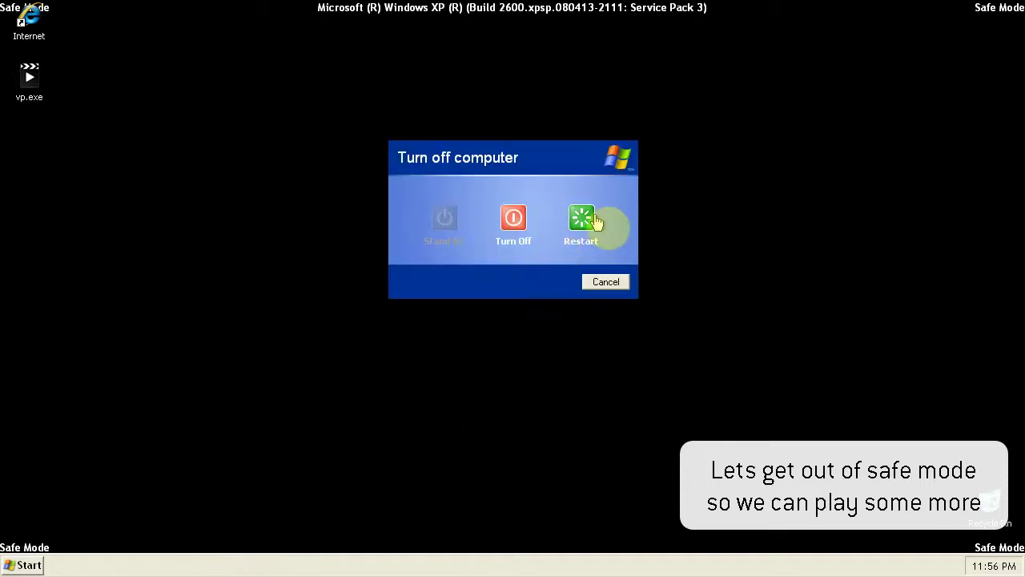
{"action": "left_click", "coordinate": [584, 223]}
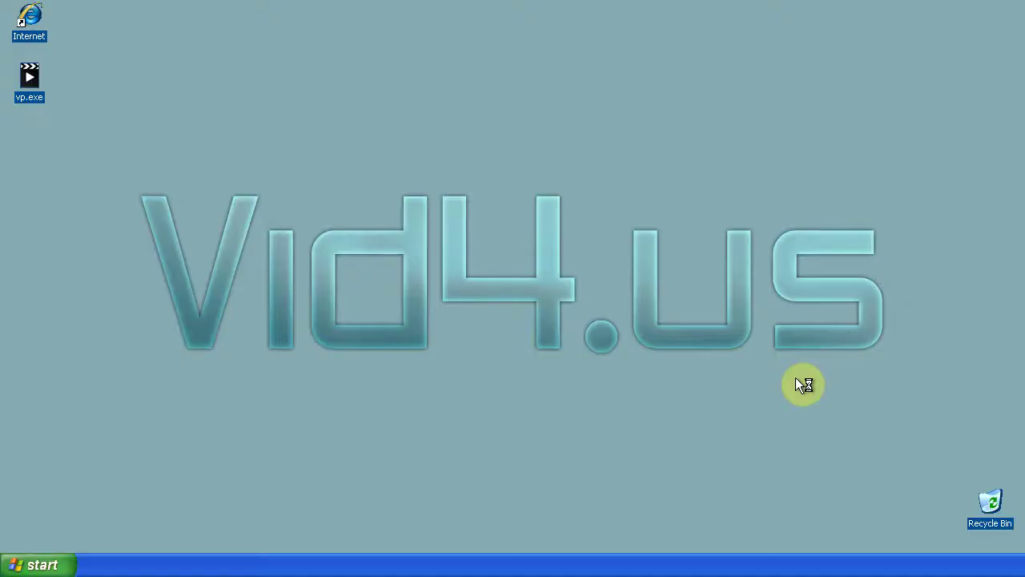
Browse My Computer to the folder C:\Documents and Settings\isoXP\Application Data.
{"action": "left_click", "coordinate": [55, 567]}
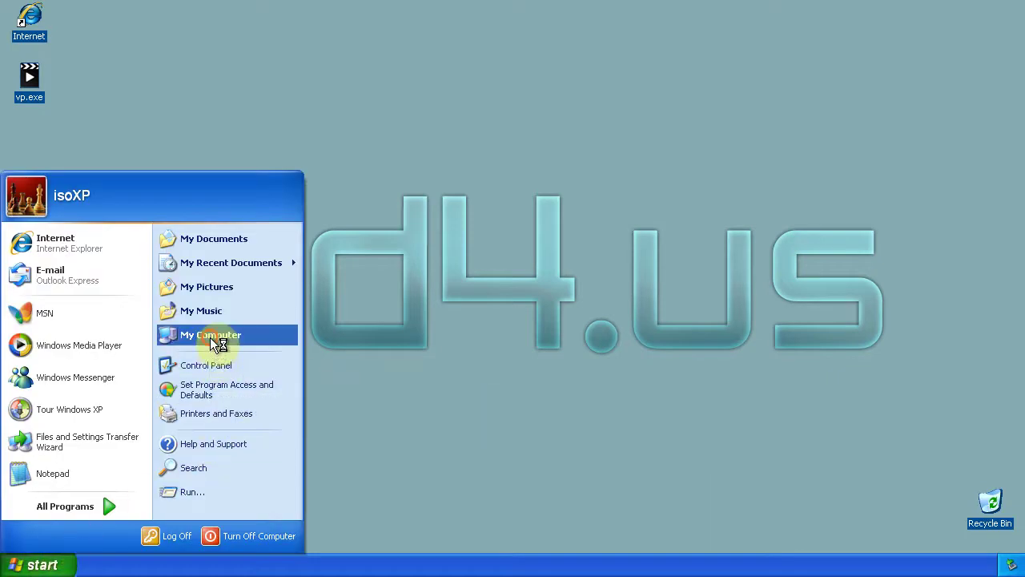
{"action": "left_click", "coordinate": [396, 349]}
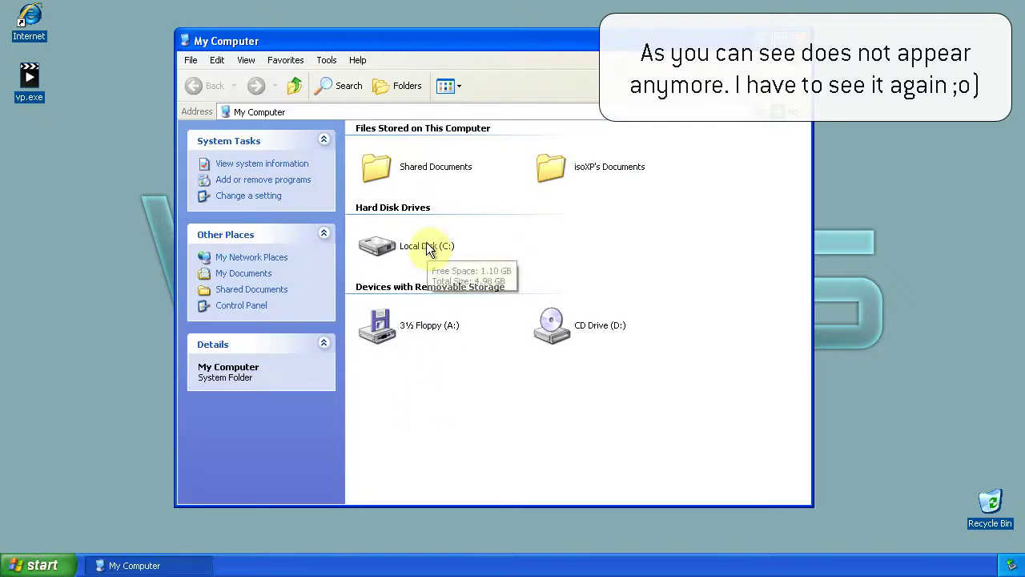
{"action": "double_click", "coordinate": [428, 250]}
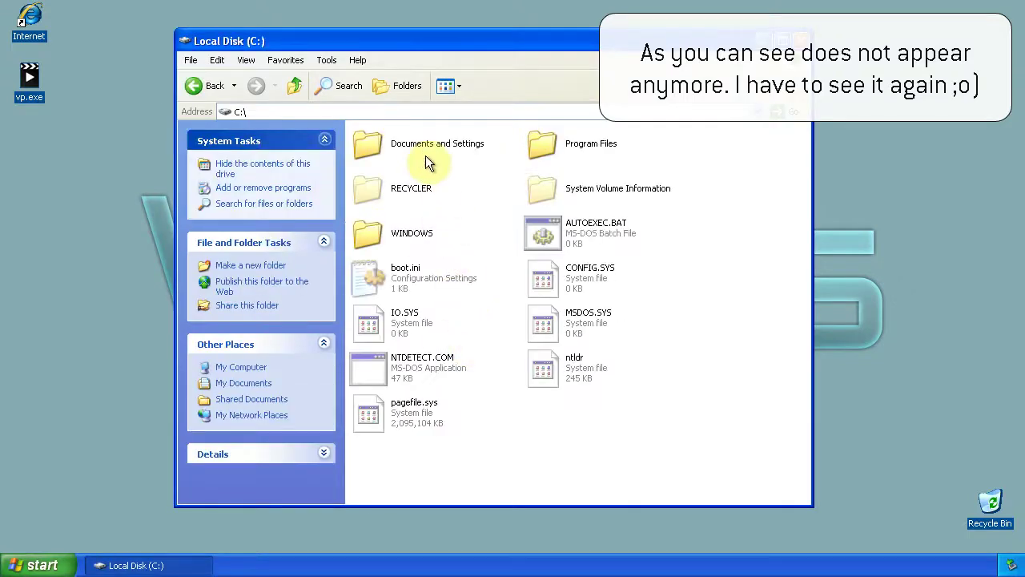
{"action": "double_click", "coordinate": [423, 151]}
{"action": "double_click", "coordinate": [383, 188]}
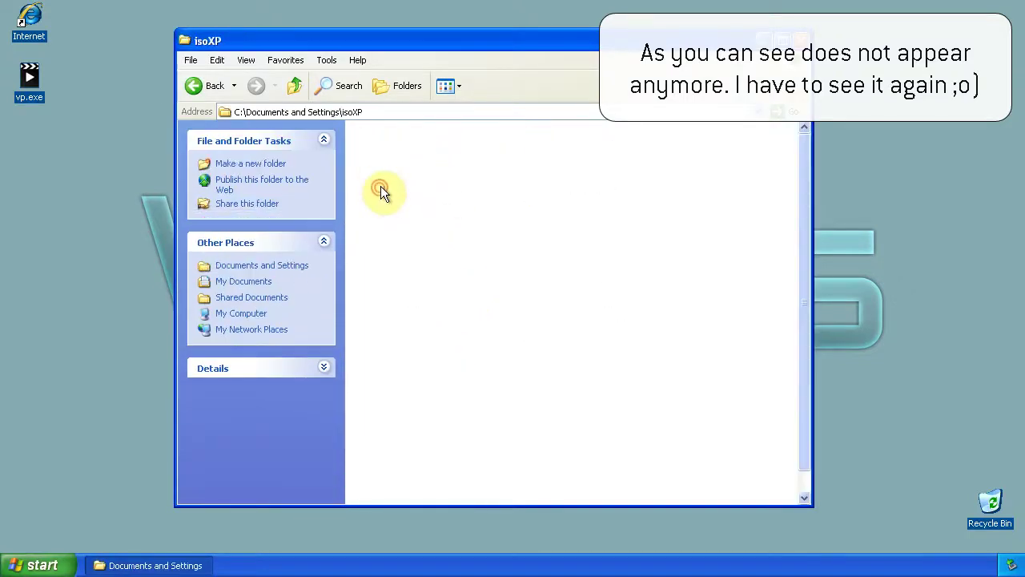
{"action": "double_click", "coordinate": [384, 145]}
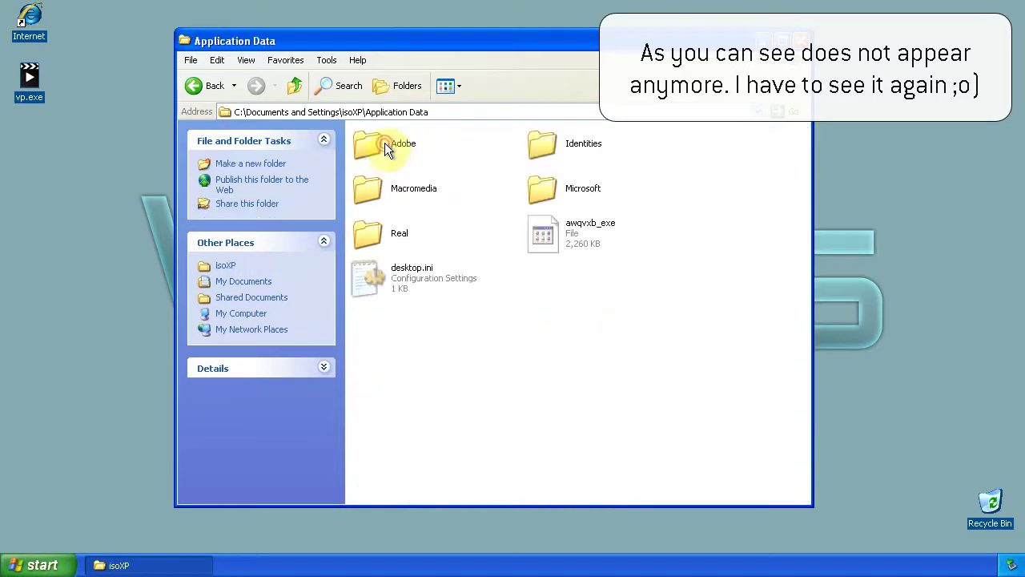
Rename the file awqvxb_exe in the Application Data folder to virus.exe.
{"action": "left_click", "coordinate": [563, 237]}
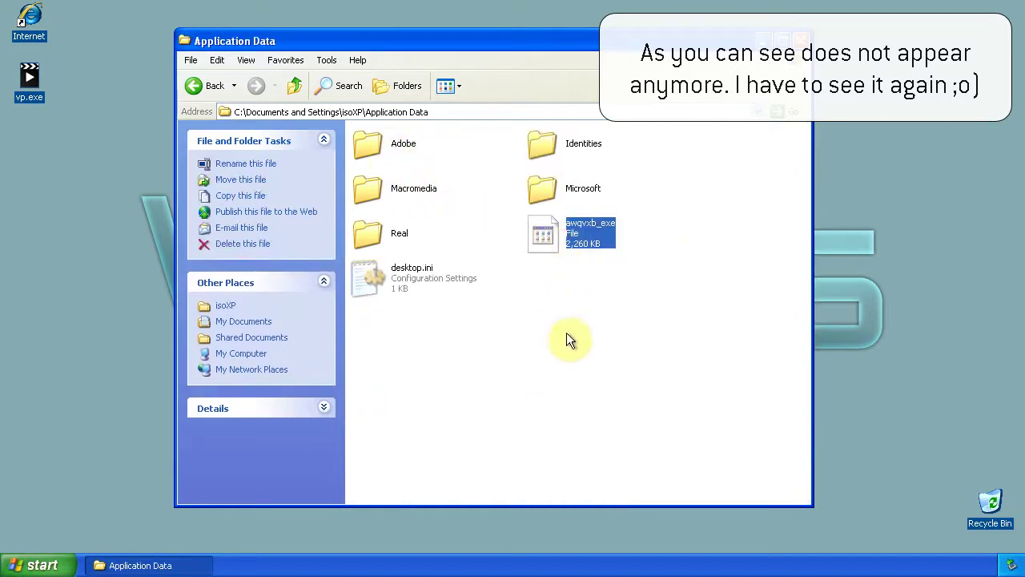
{"action": "key", "text": "F2"}
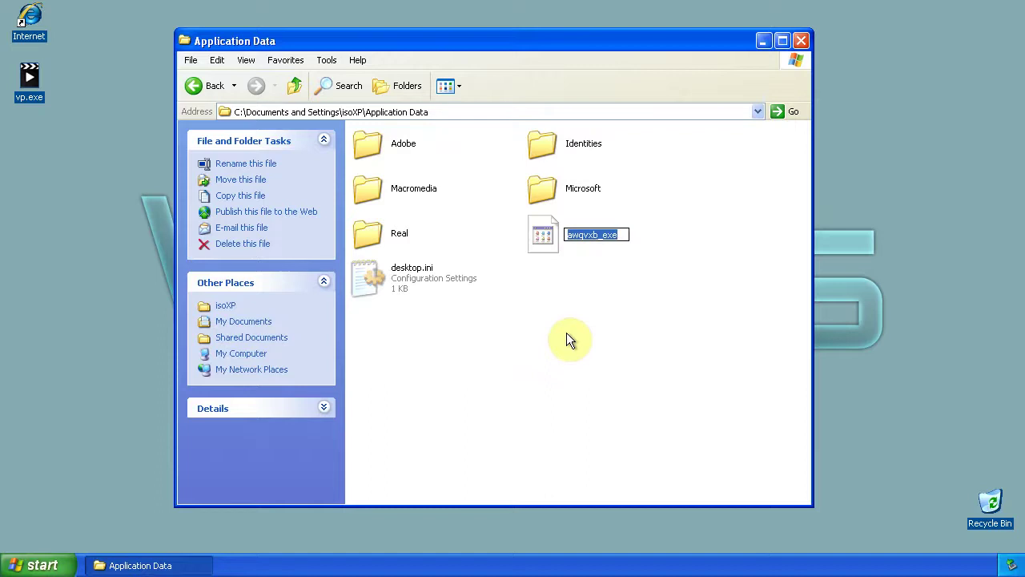
{"action": "type", "text": "virus"}
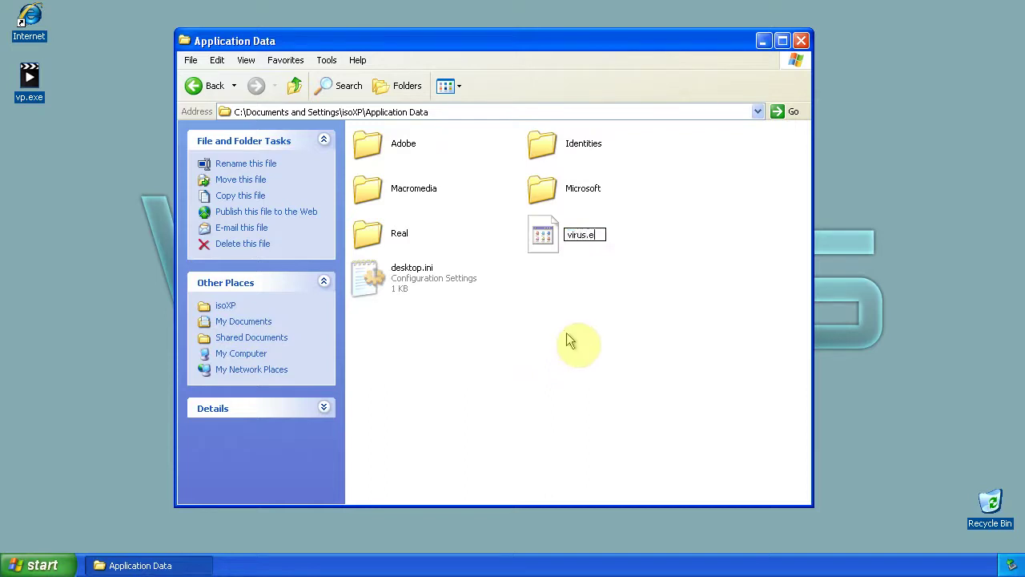
{"action": "key", "text": "Return"}
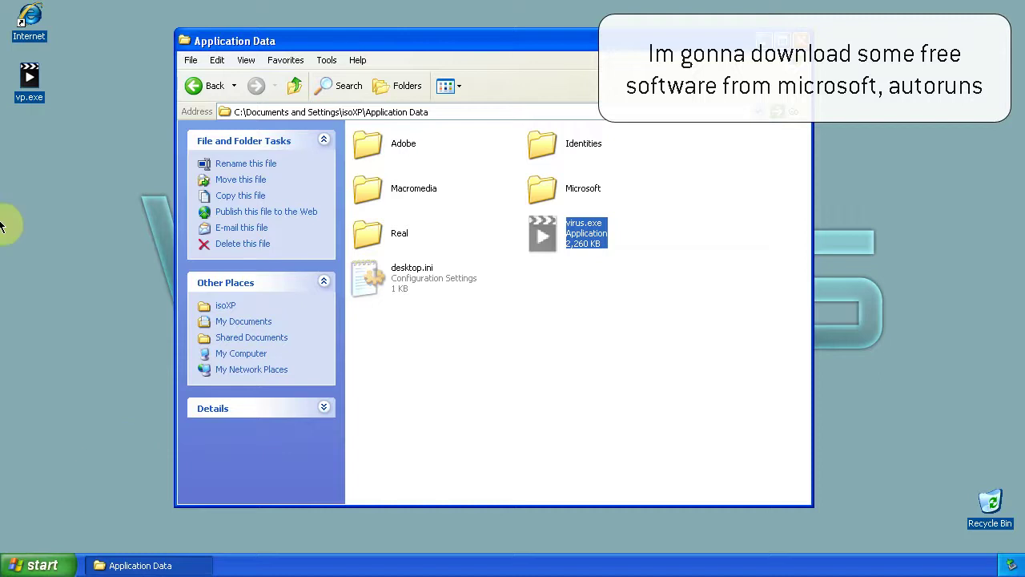
Start Internet Explorer at its home page, search the web for autoruns, and open the Autoruns for Windows page on Microsoft TechNet.
{"action": "left_click", "coordinate": [70, 165]}
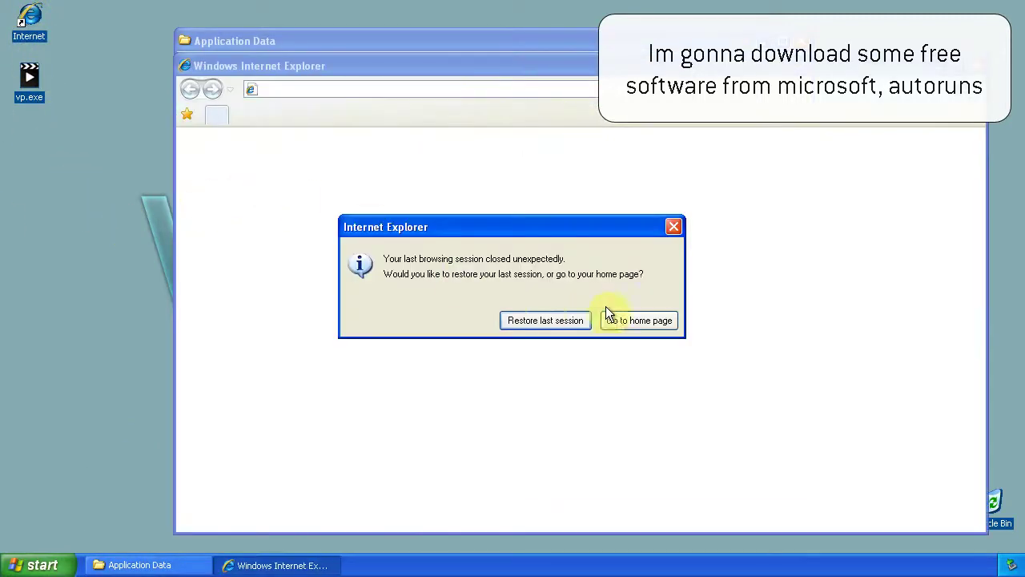
{"action": "left_click", "coordinate": [626, 318]}
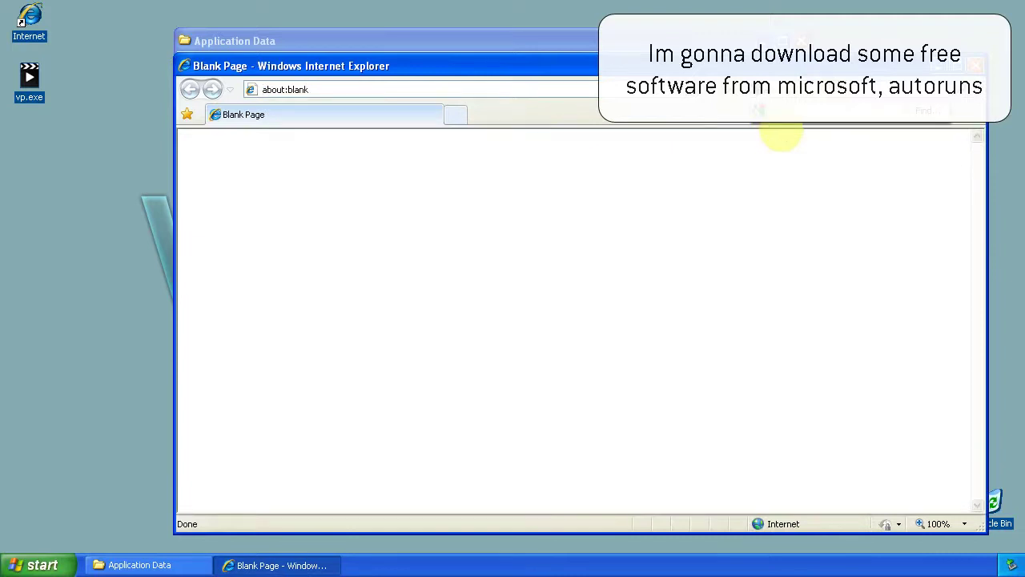
{"action": "key", "text": "Return"}
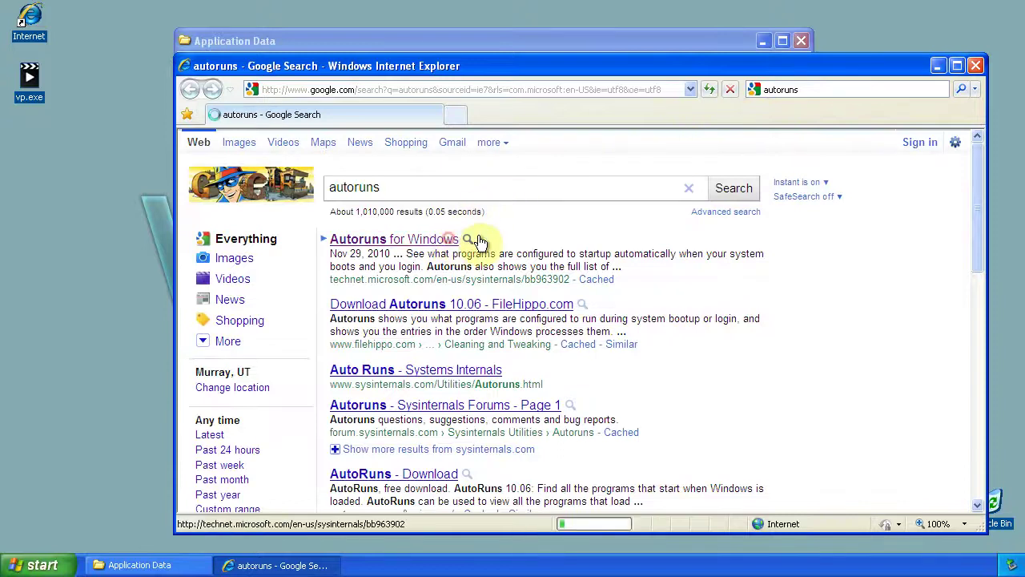
{"action": "left_click", "coordinate": [478, 240]}
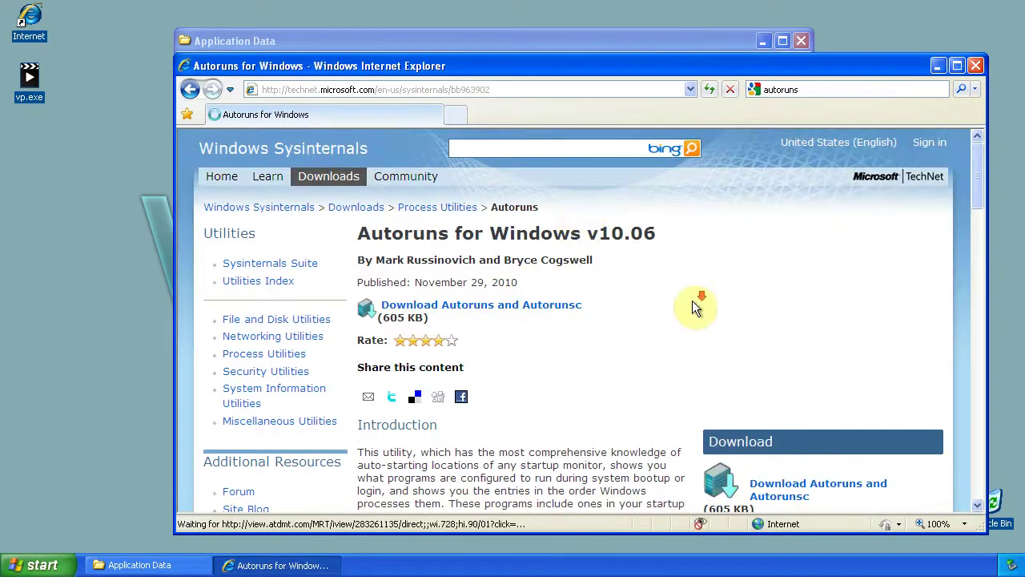
Download Autoruns.zip from the Sysinternals page to the Desktop and close the browser.
{"action": "scroll", "coordinate": [691, 303], "scroll_direction": "down", "scroll_amount": 3}
{"action": "left_click", "coordinate": [791, 379]}
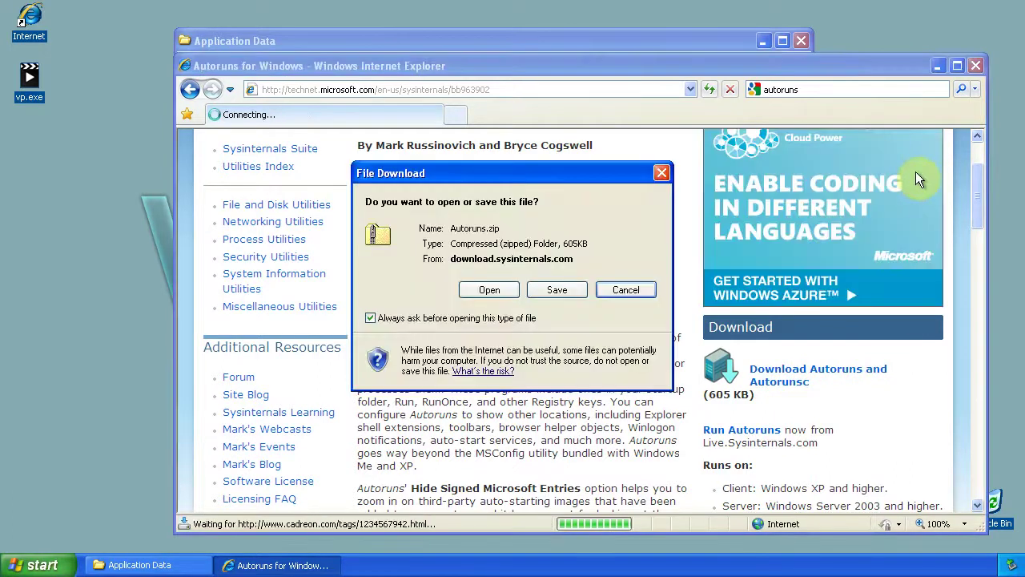
{"action": "left_click", "coordinate": [584, 291]}
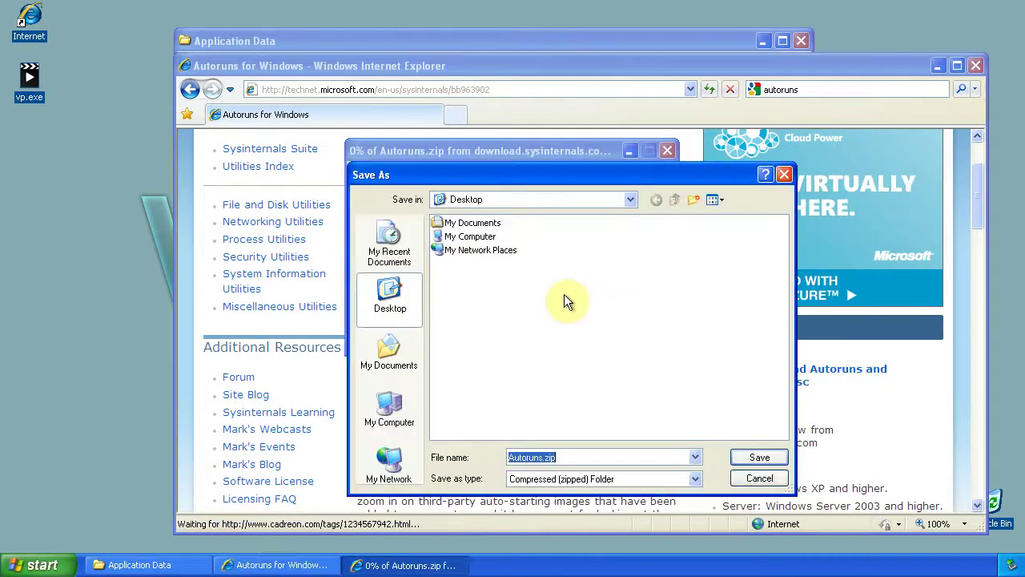
{"action": "left_click", "coordinate": [753, 458]}
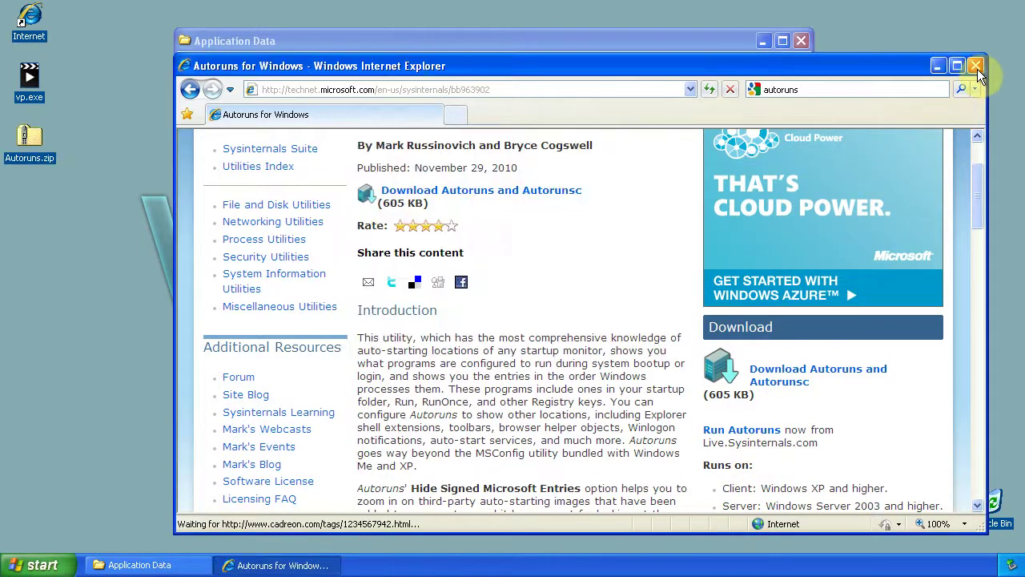
{"action": "left_click", "coordinate": [976, 66]}
Extract all files from Autoruns.zip into the Autoruns folder on the Desktop and show the extracted files.
{"action": "left_click", "coordinate": [30, 141]}
{"action": "right_click", "coordinate": [36, 142]}
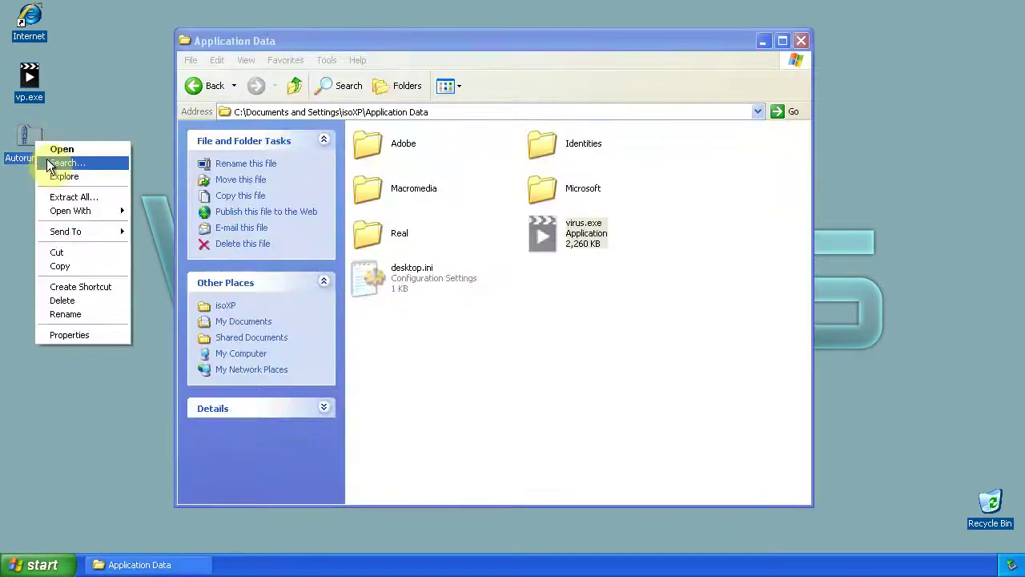
{"action": "left_click", "coordinate": [69, 197]}
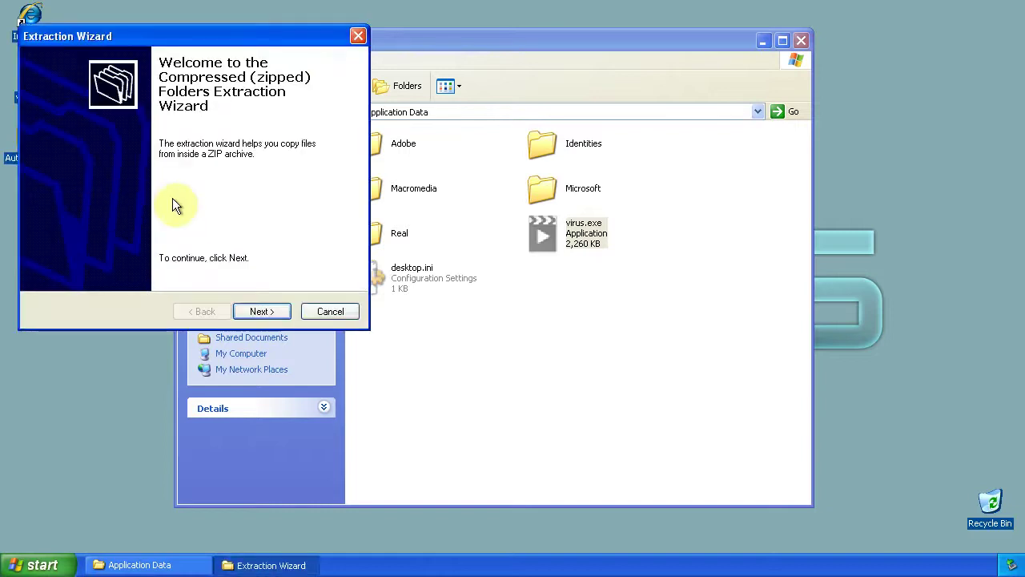
{"action": "left_click", "coordinate": [261, 312]}
{"action": "left_click", "coordinate": [260, 309]}
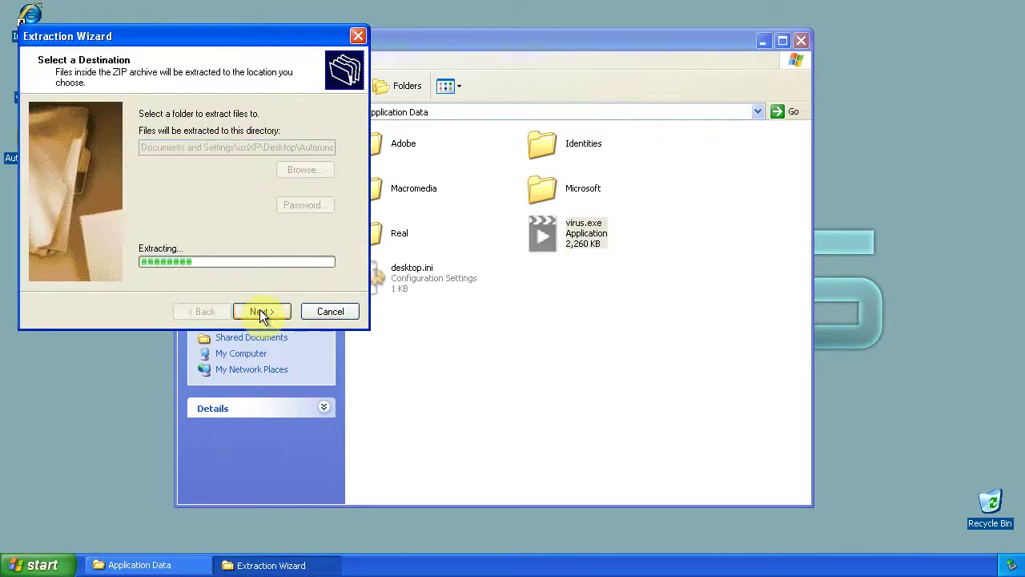
{"action": "left_click", "coordinate": [259, 310]}
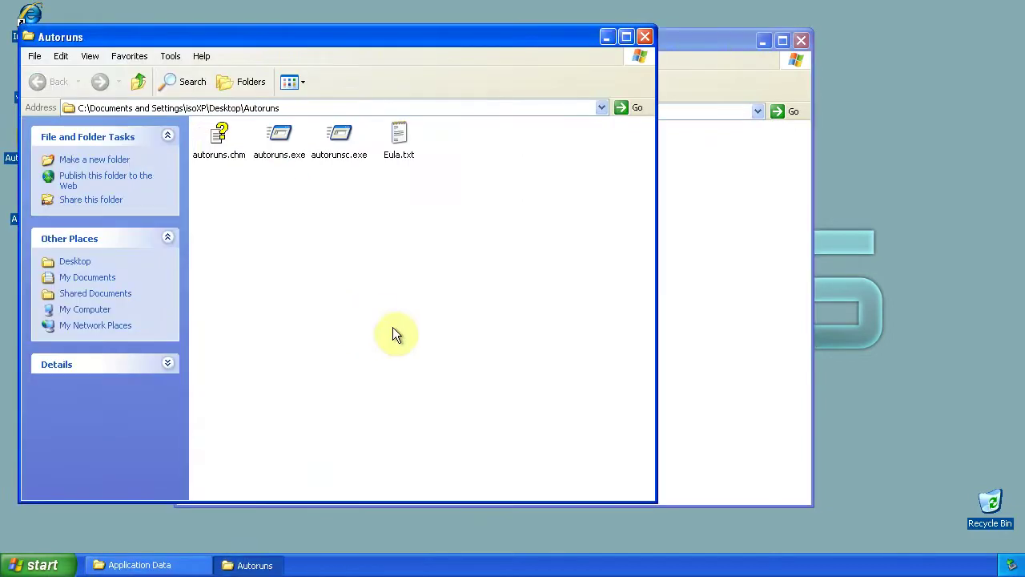
Run autoruns.exe, close the Autoruns folder, and maximize the Autoruns program window.
{"action": "double_click", "coordinate": [277, 137]}
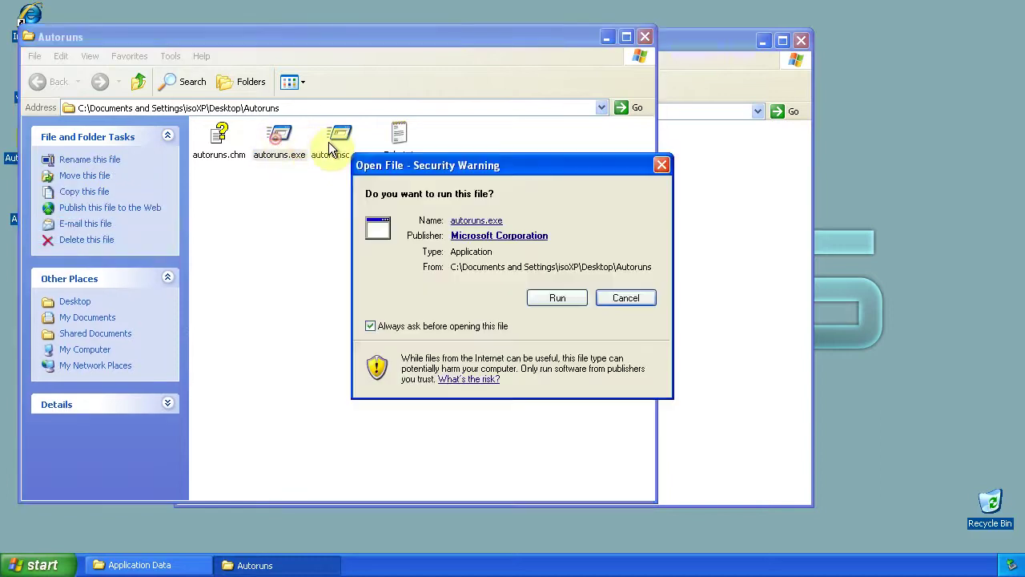
{"action": "left_click", "coordinate": [559, 300]}
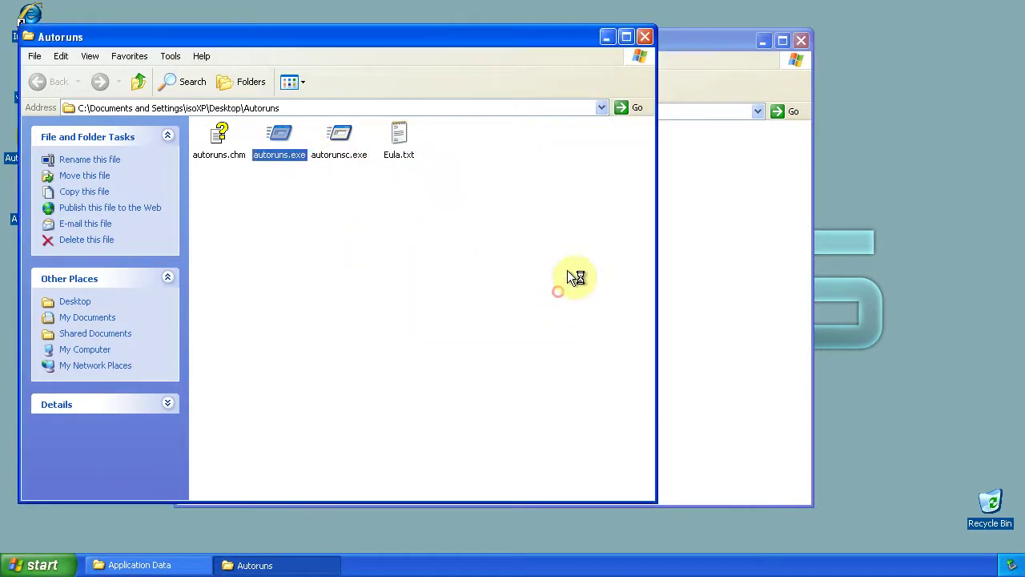
{"action": "left_click", "coordinate": [645, 38]}
{"action": "double_click", "coordinate": [592, 108]}
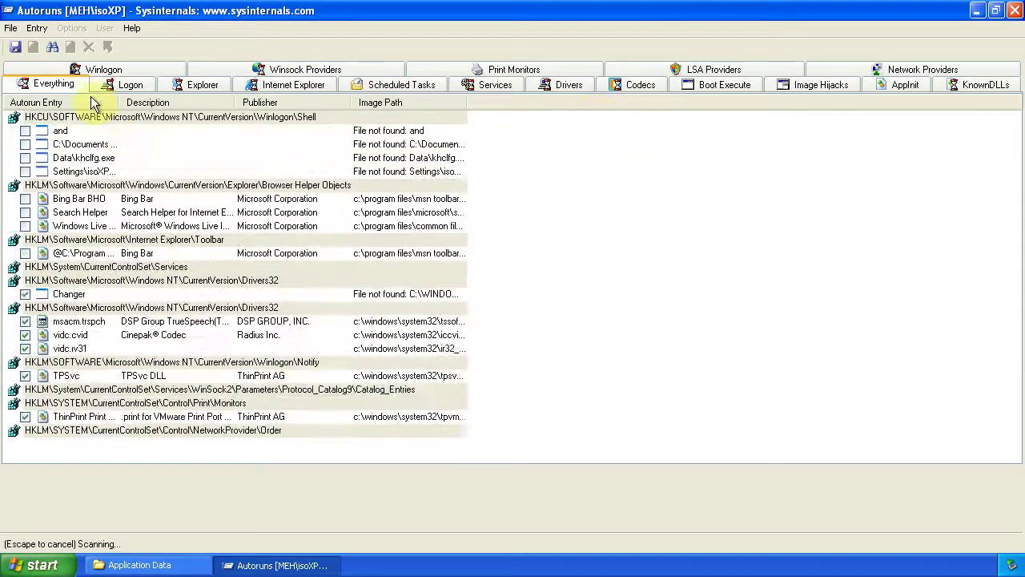
Show the Logon entries with the Autorun Entry and Image Path columns widened, and compare the khclfg.exe path with the Application Data folder.
{"action": "left_click", "coordinate": [128, 84]}
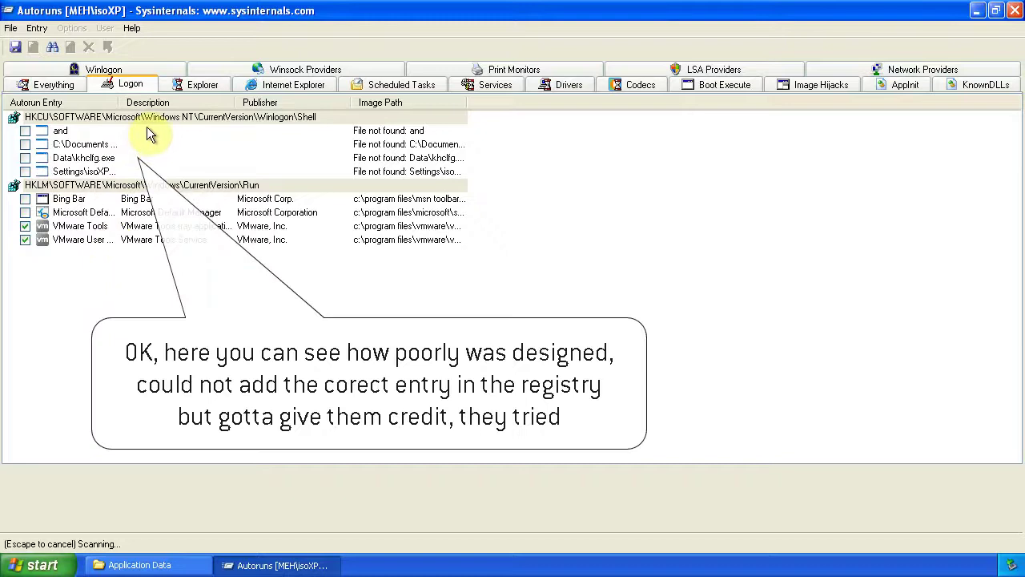
{"action": "left_click_drag", "start_coordinate": [119, 102], "coordinate": [346, 95]}
{"action": "left_click", "coordinate": [265, 149]}
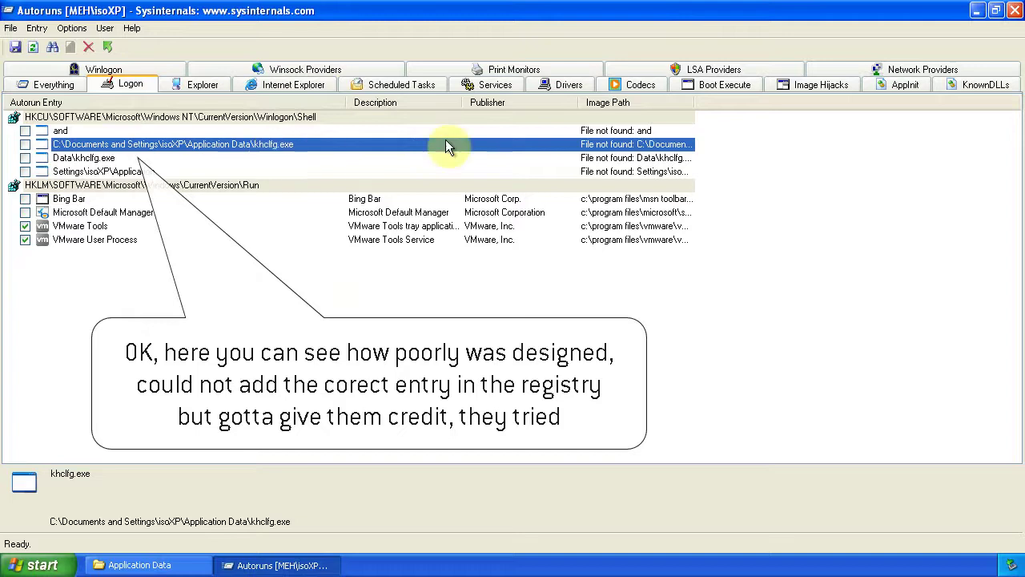
{"action": "left_click_drag", "start_coordinate": [696, 104], "coordinate": [919, 102]}
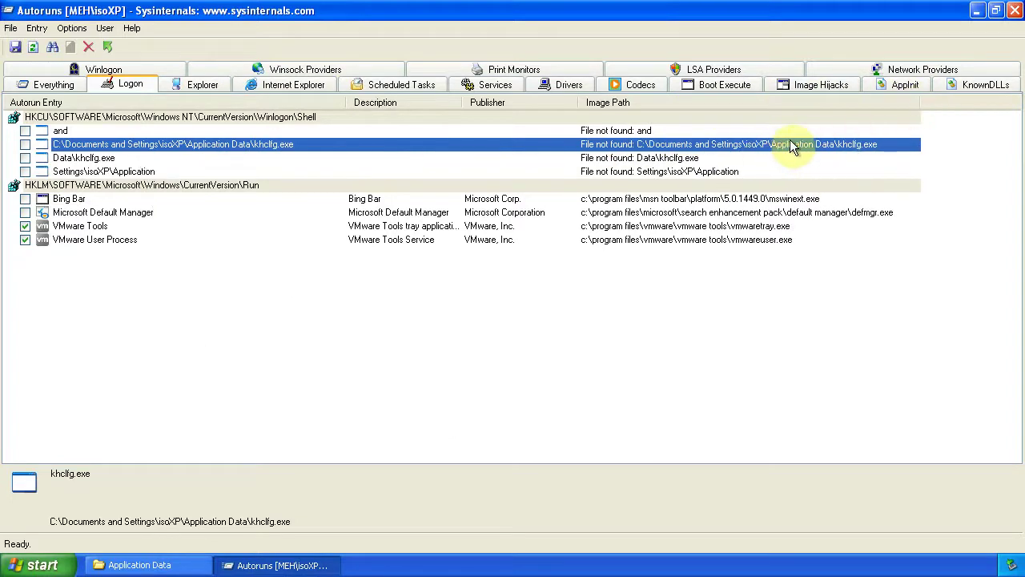
{"action": "left_click", "coordinate": [194, 565]}
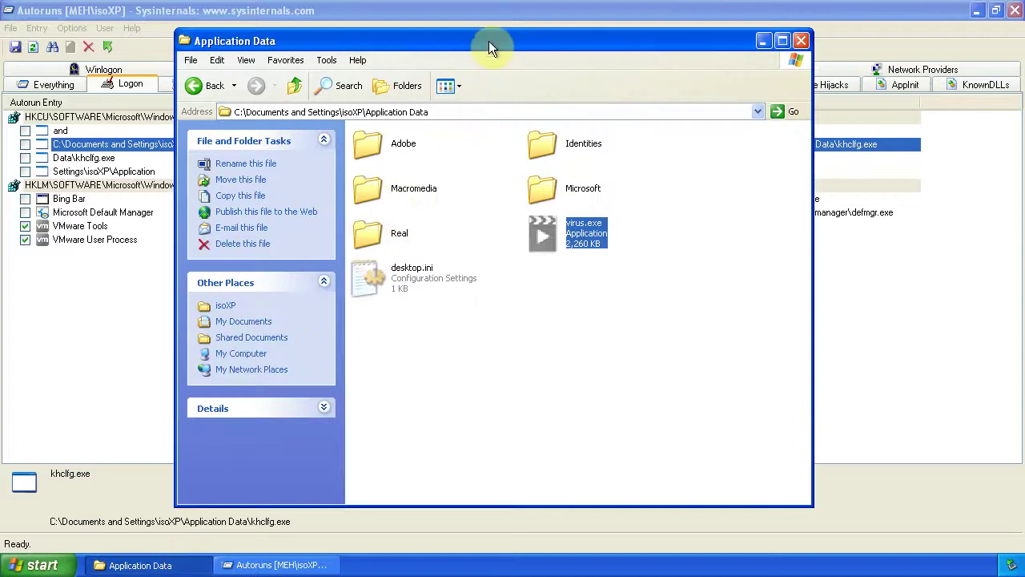
{"action": "left_click_drag", "start_coordinate": [487, 29], "coordinate": [498, 216]}
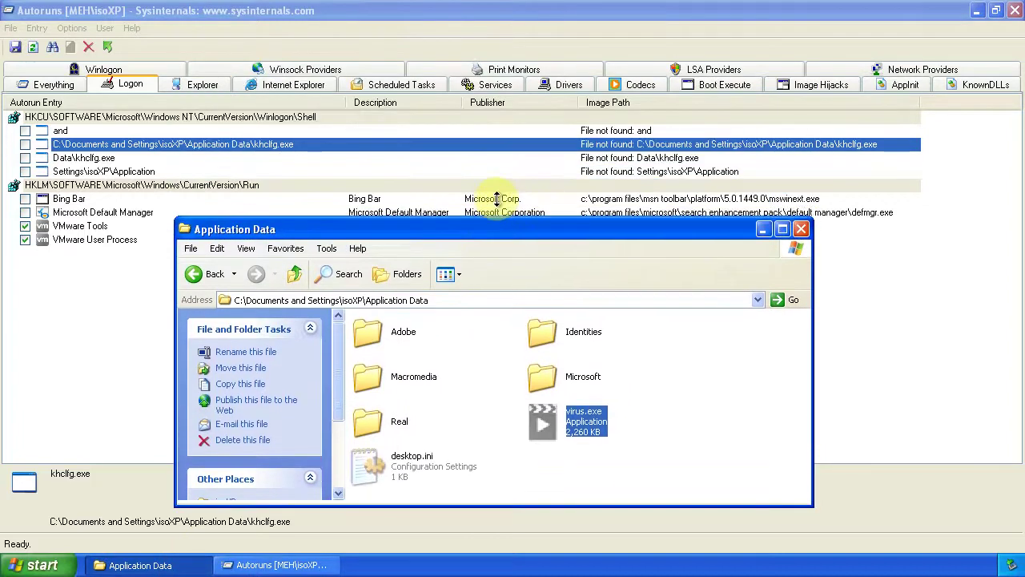
Delete the four Winlogon Shell startup entries: Settings\isoXP\Application, Data\khclfg.exe, C:\Documents and Settings\isoXP\Application Data\khclfg.exe, and "and".
{"action": "left_click", "coordinate": [64, 173]}
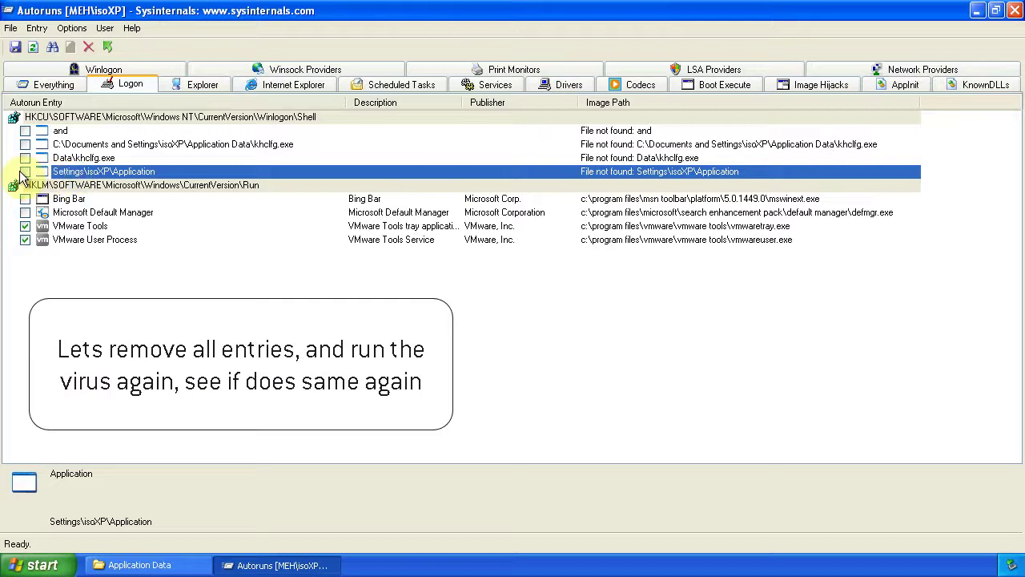
{"action": "left_click", "coordinate": [88, 48]}
{"action": "left_click", "coordinate": [481, 328]}
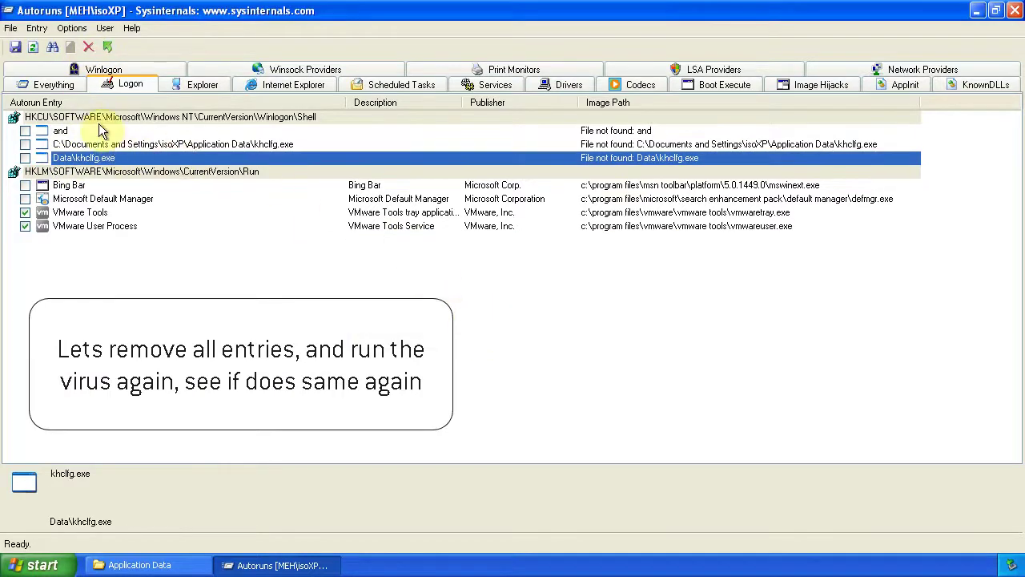
{"action": "left_click", "coordinate": [90, 48]}
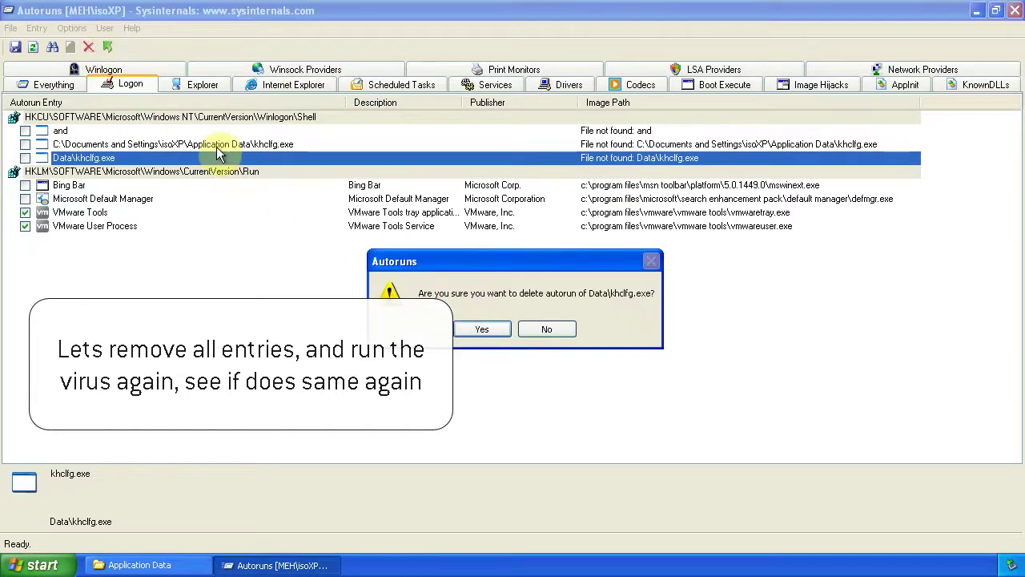
{"action": "left_click", "coordinate": [482, 329]}
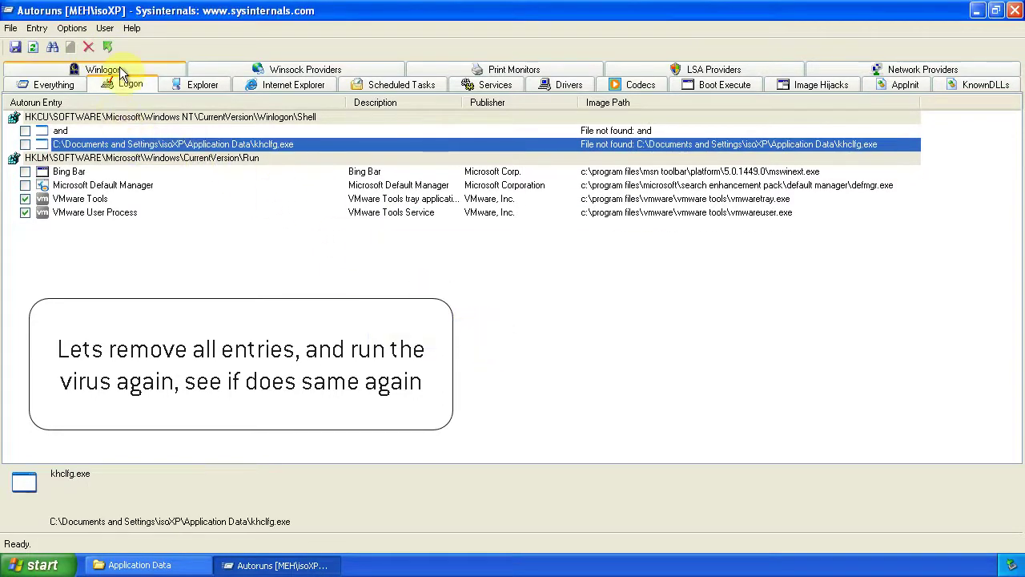
{"action": "left_click", "coordinate": [88, 48]}
{"action": "left_click", "coordinate": [482, 328]}
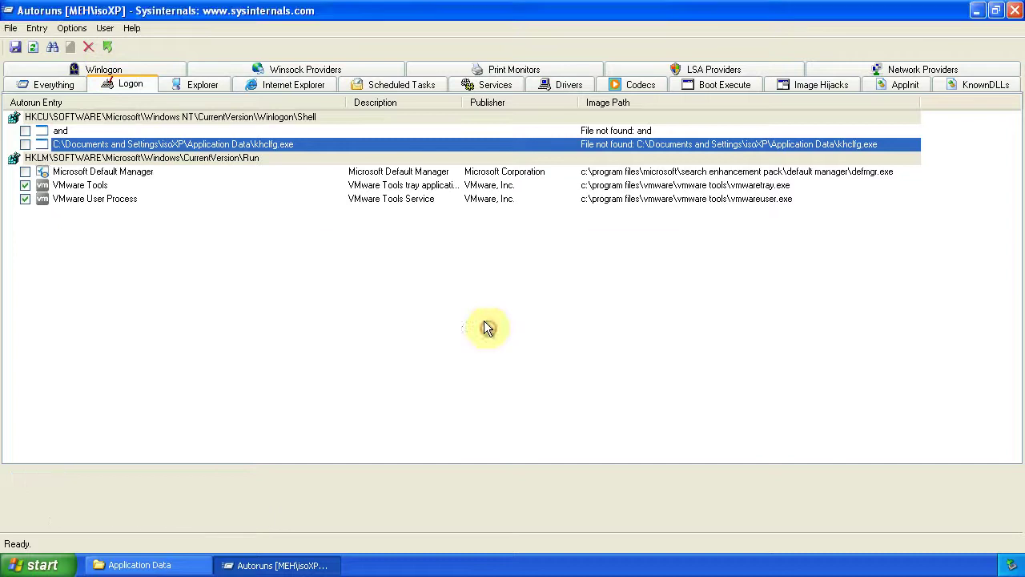
{"action": "left_click", "coordinate": [88, 48]}
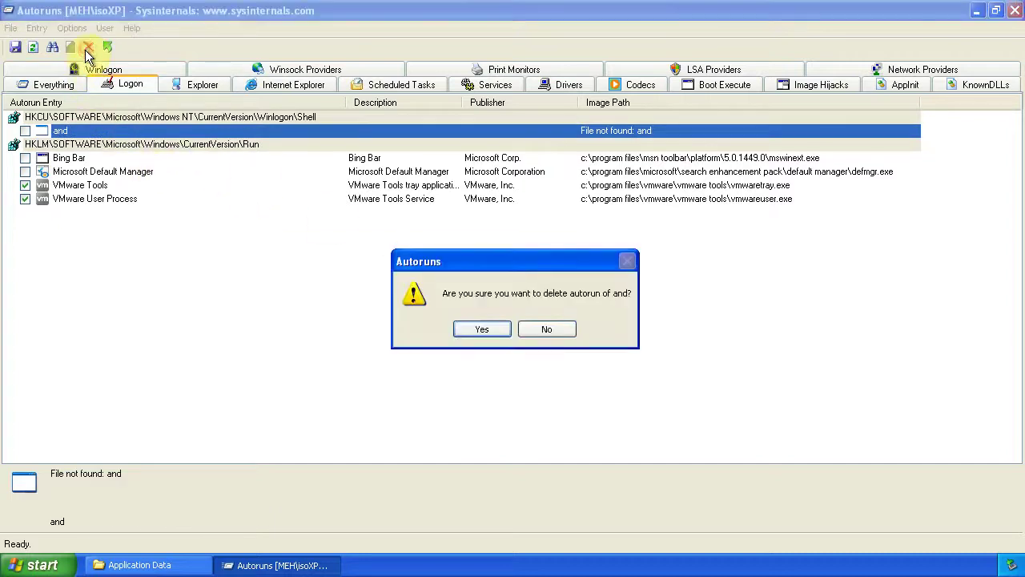
{"action": "left_click", "coordinate": [481, 330]}
Delete the Microsoft Default Manager and Bing Bar startup entries from the HKLM Run list.
{"action": "left_click", "coordinate": [71, 144]}
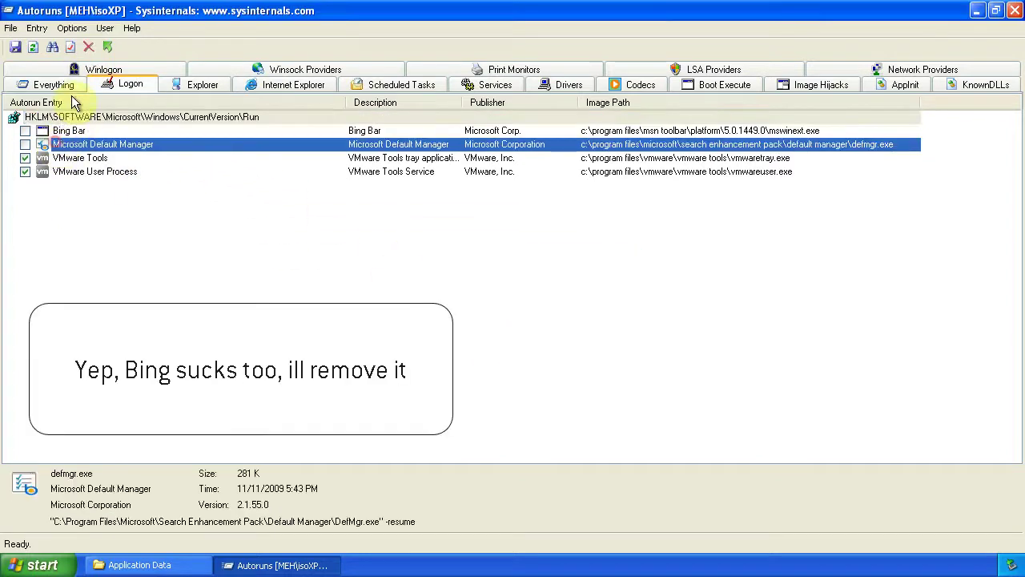
{"action": "left_click", "coordinate": [88, 47]}
{"action": "left_click", "coordinate": [482, 329]}
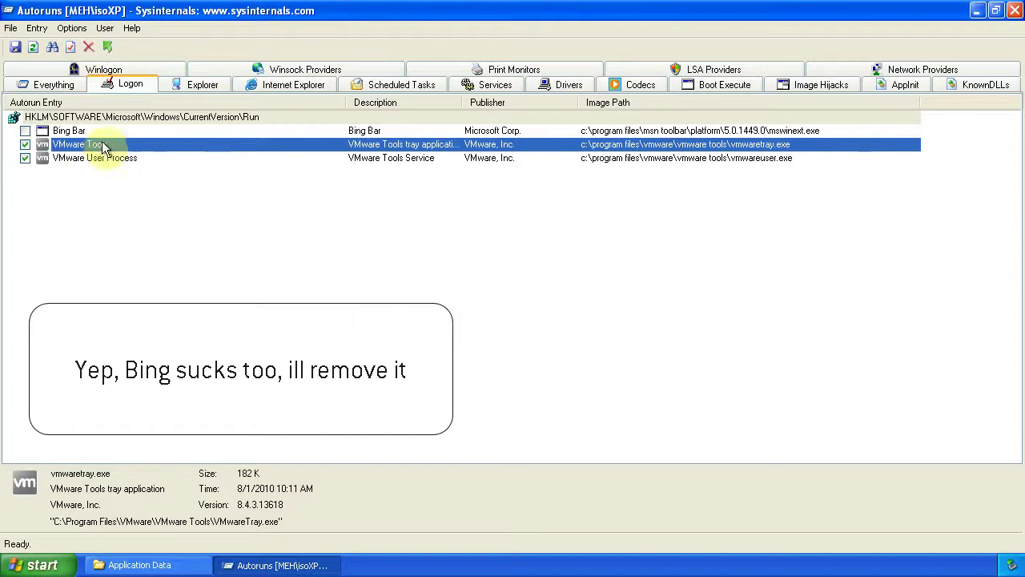
{"action": "left_click", "coordinate": [71, 131]}
{"action": "left_click", "coordinate": [89, 49]}
{"action": "left_click", "coordinate": [499, 331]}
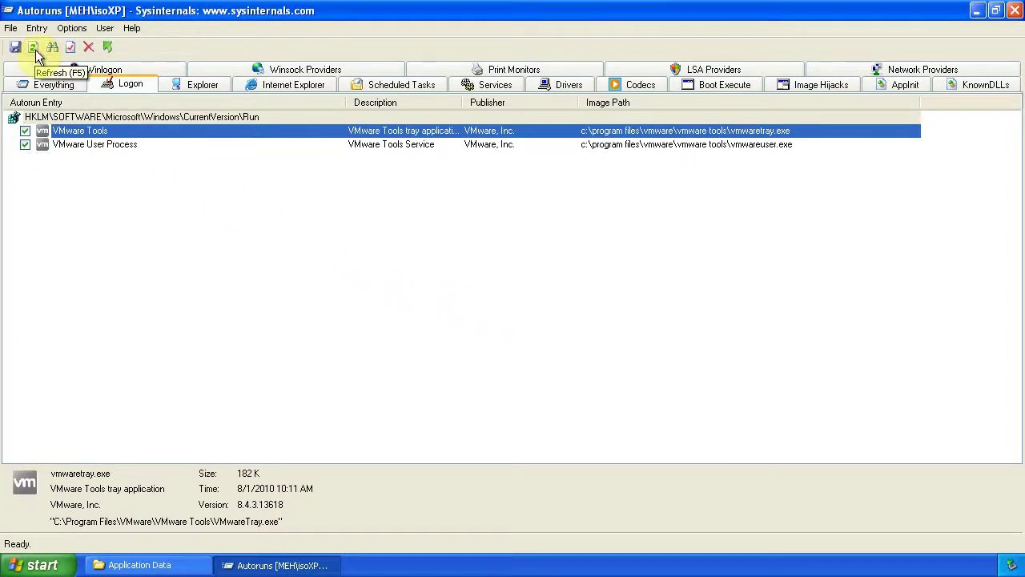
Restore and arrange the Autoruns and Application Data windows, then run virus.exe and accept its full system scan notice.
{"action": "double_click", "coordinate": [152, 11]}
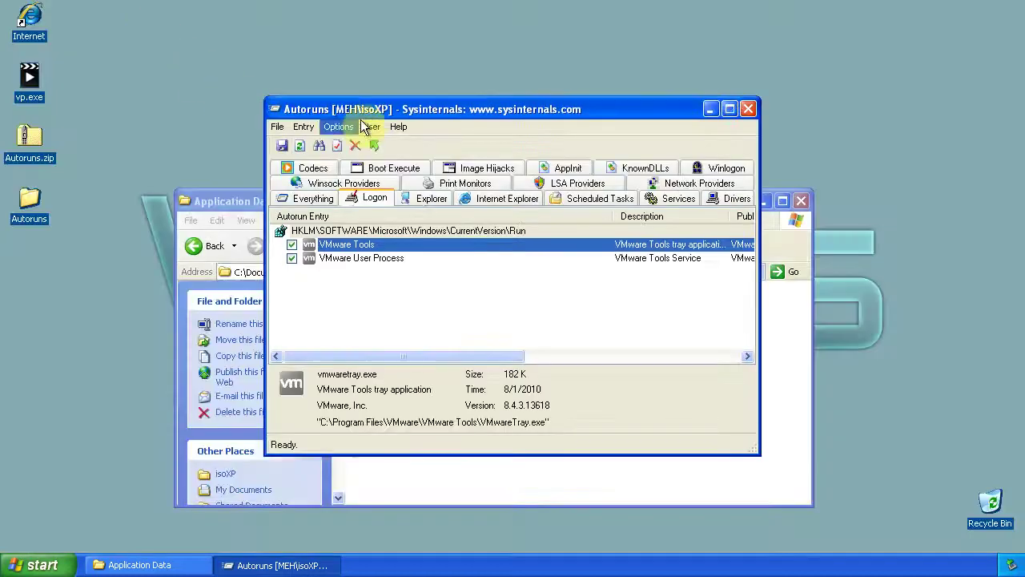
{"action": "left_click_drag", "start_coordinate": [345, 108], "coordinate": [148, 34]}
{"action": "left_click_drag", "start_coordinate": [671, 199], "coordinate": [825, 228]}
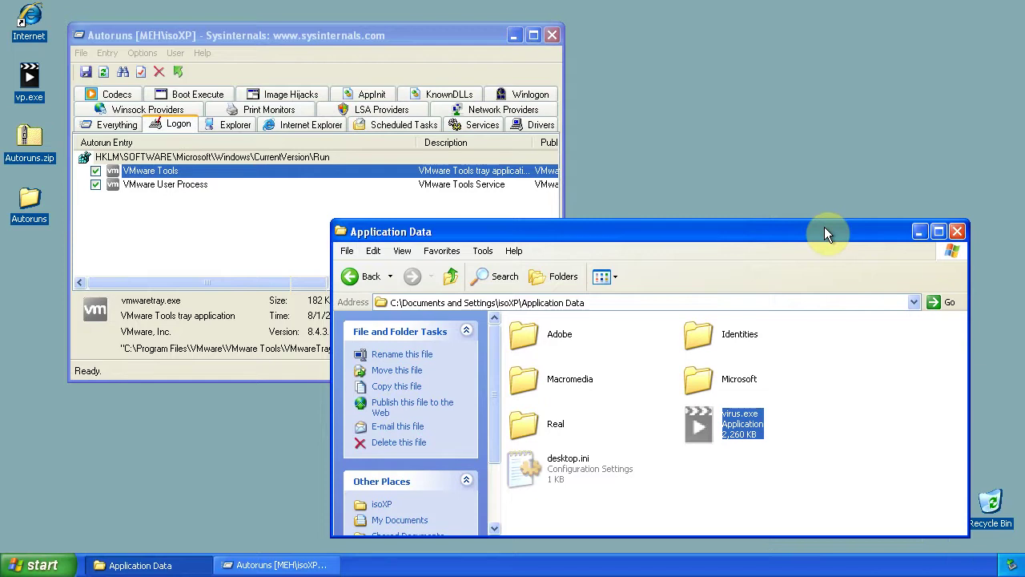
{"action": "double_click", "coordinate": [703, 430]}
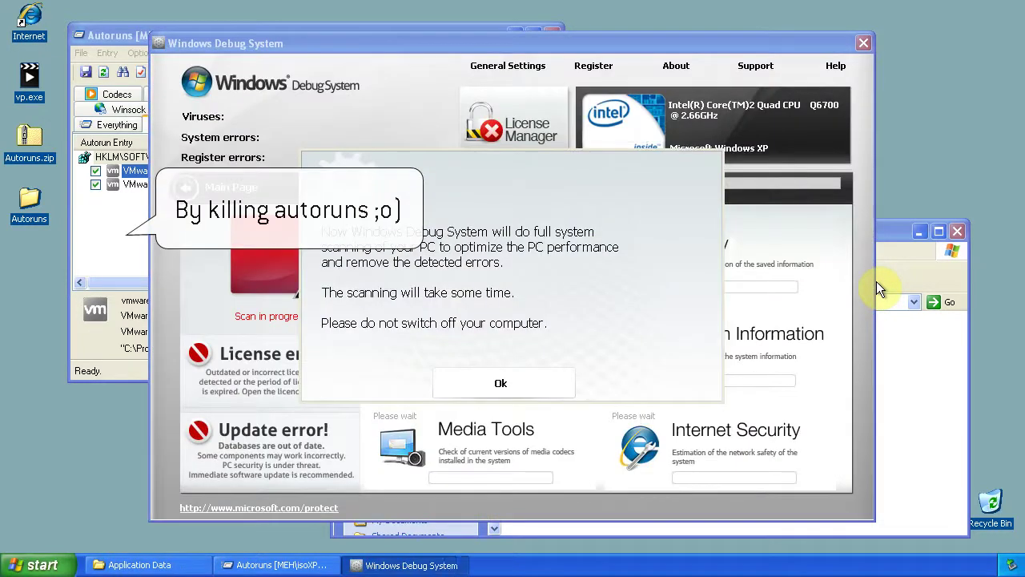
{"action": "left_click", "coordinate": [524, 385]}
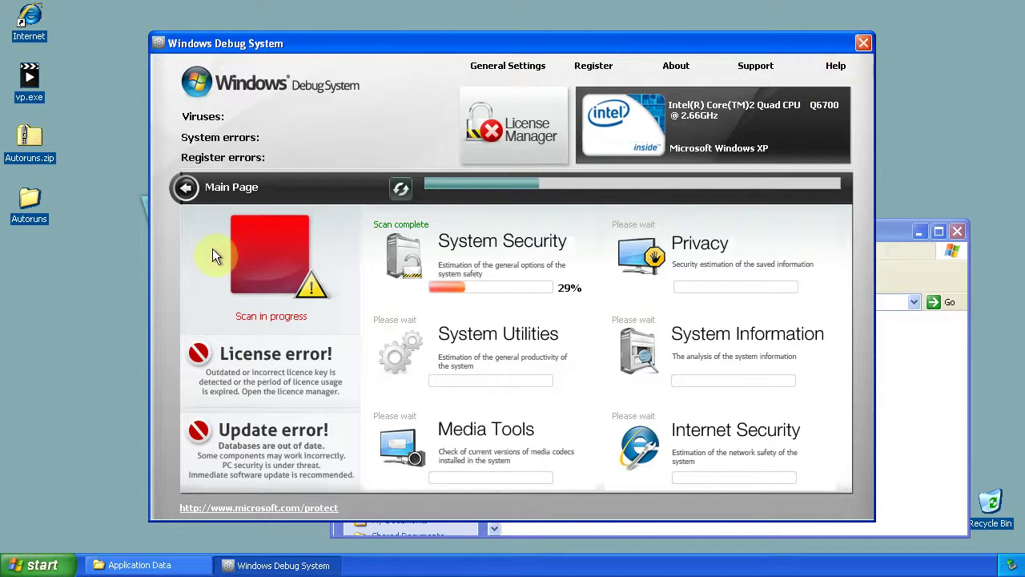
Run autoruns.exe again from the Autoruns folder on the Desktop and select the C:\Documents entry among the Logon entries.
{"action": "double_click", "coordinate": [27, 201]}
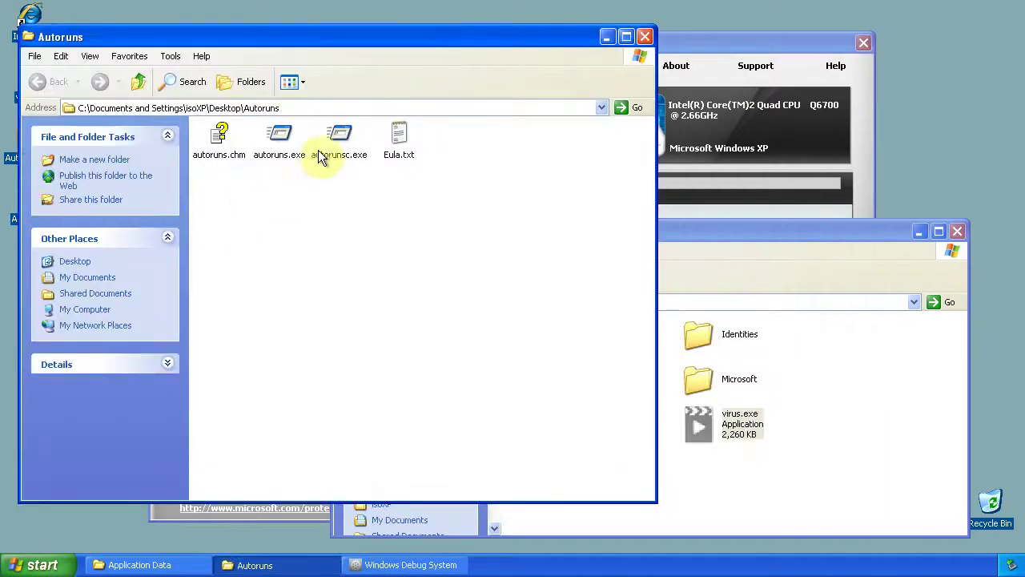
{"action": "double_click", "coordinate": [286, 141]}
{"action": "left_click", "coordinate": [555, 301]}
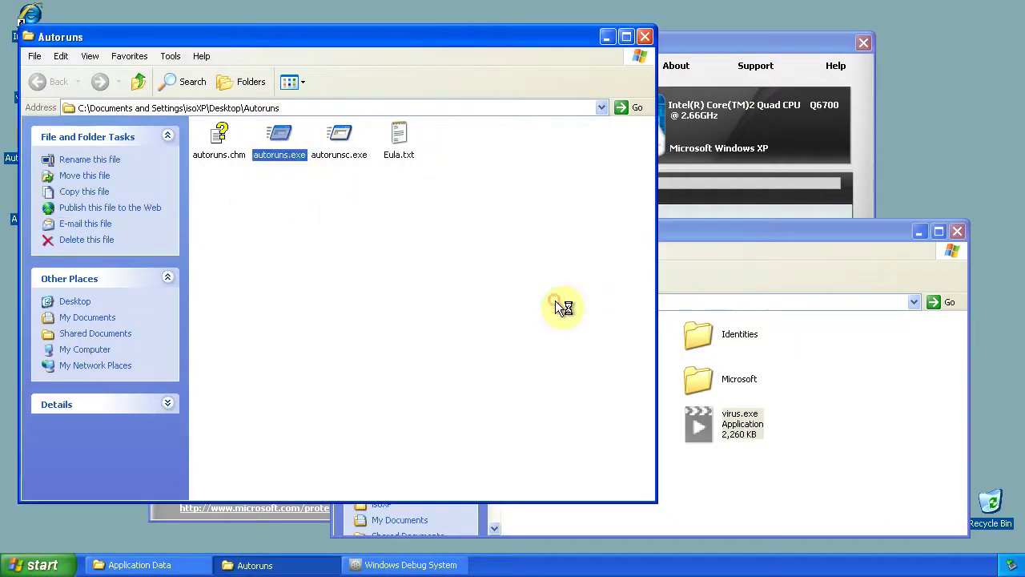
{"action": "left_click", "coordinate": [374, 198]}
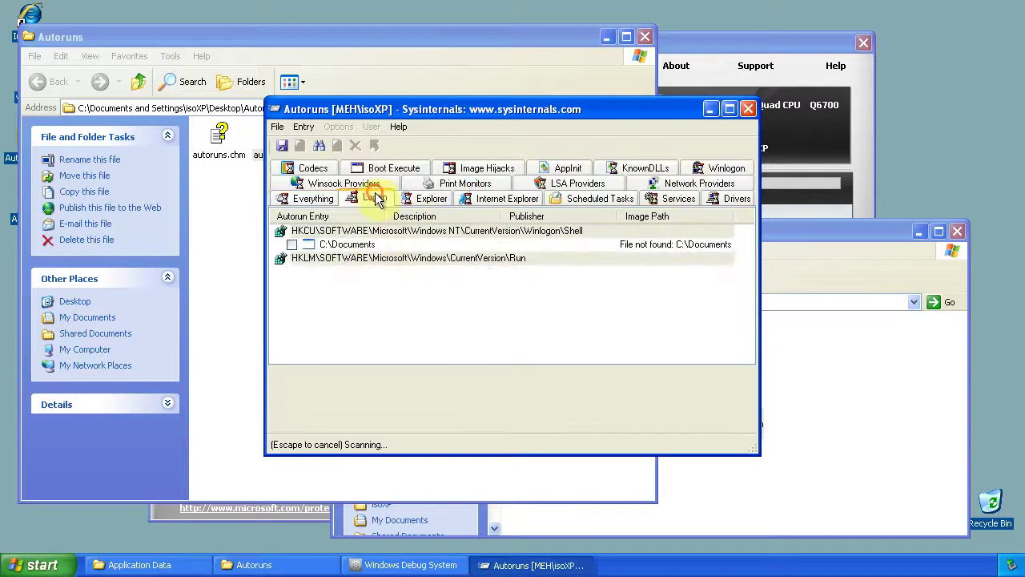
{"action": "left_click", "coordinate": [353, 246]}
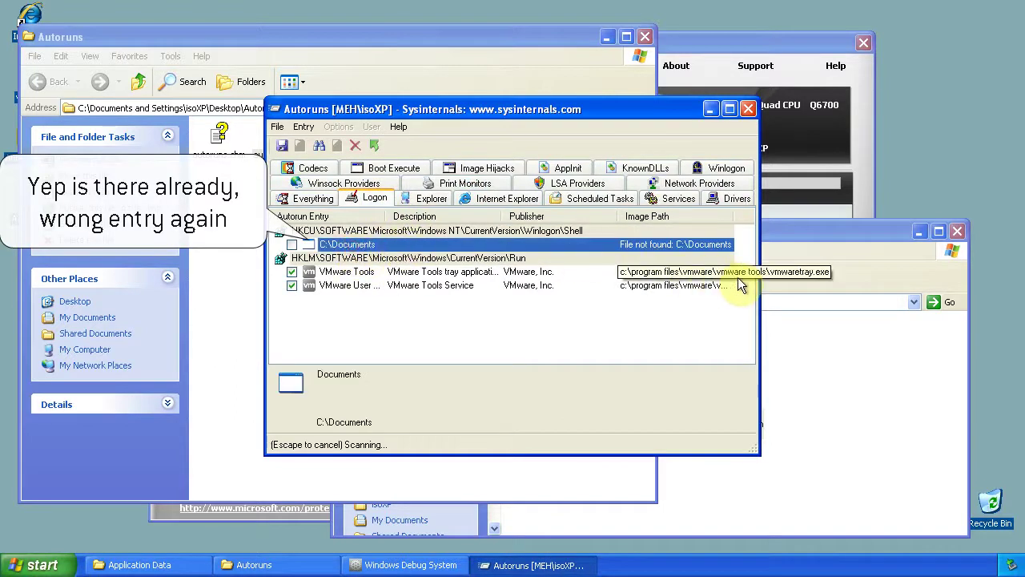
Widen the Autoruns window and its Image Path column, and refresh the Logon entries to recheck the C:\Documents entry.
{"action": "left_click_drag", "start_coordinate": [761, 286], "coordinate": [956, 276]}
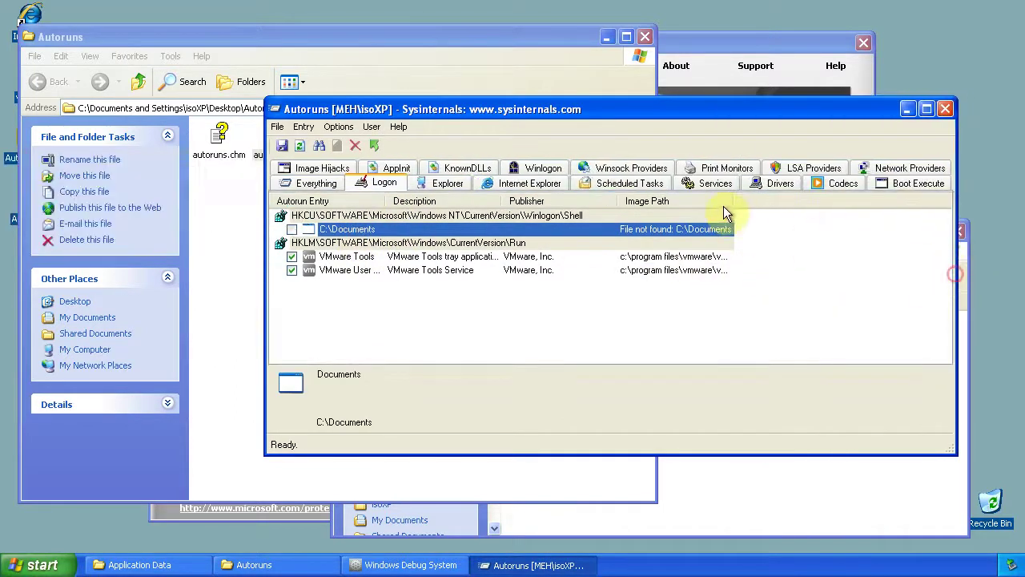
{"action": "left_click_drag", "start_coordinate": [735, 206], "coordinate": [848, 205]}
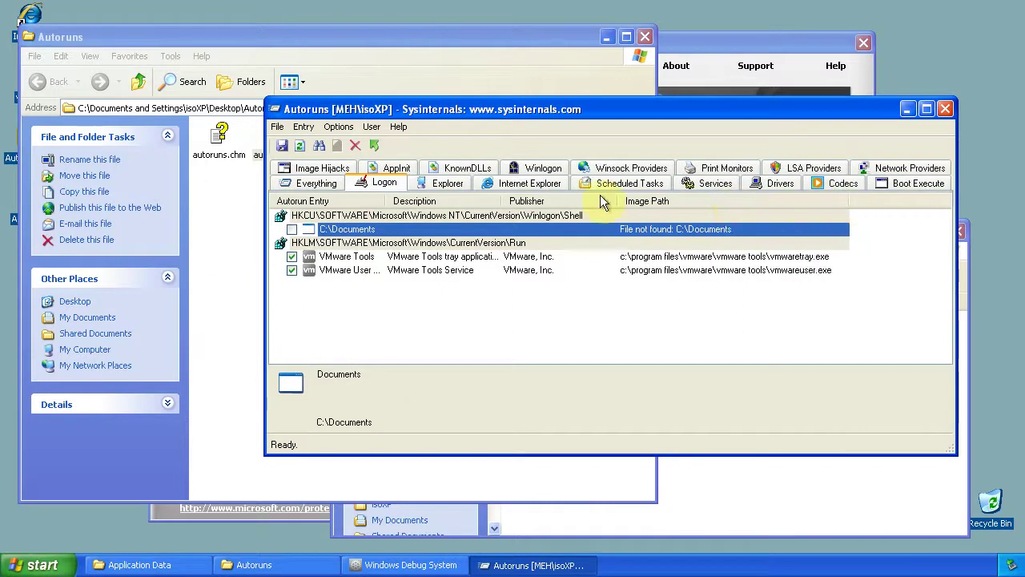
{"action": "left_click", "coordinate": [300, 149]}
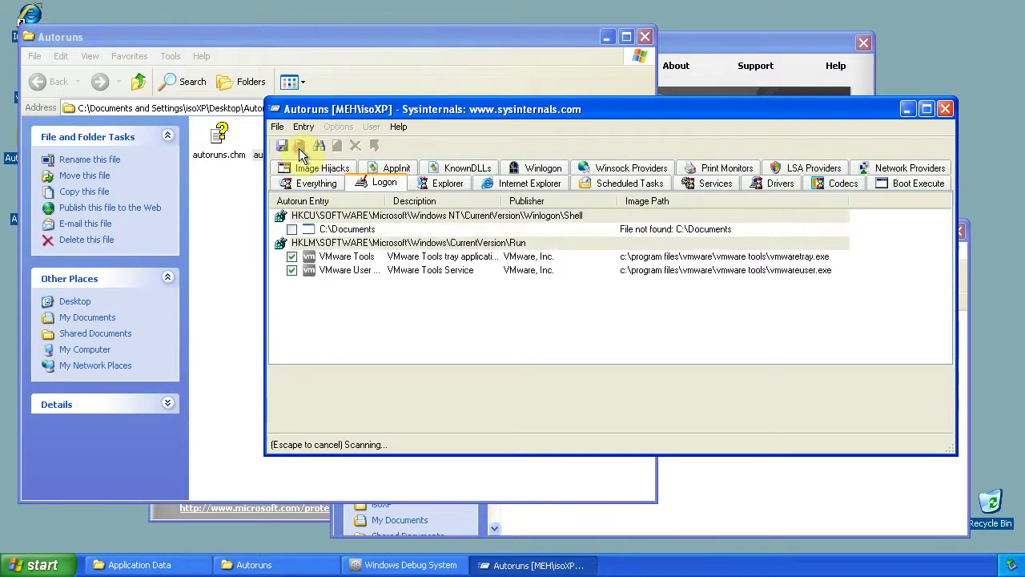
{"action": "left_click", "coordinate": [325, 229]}
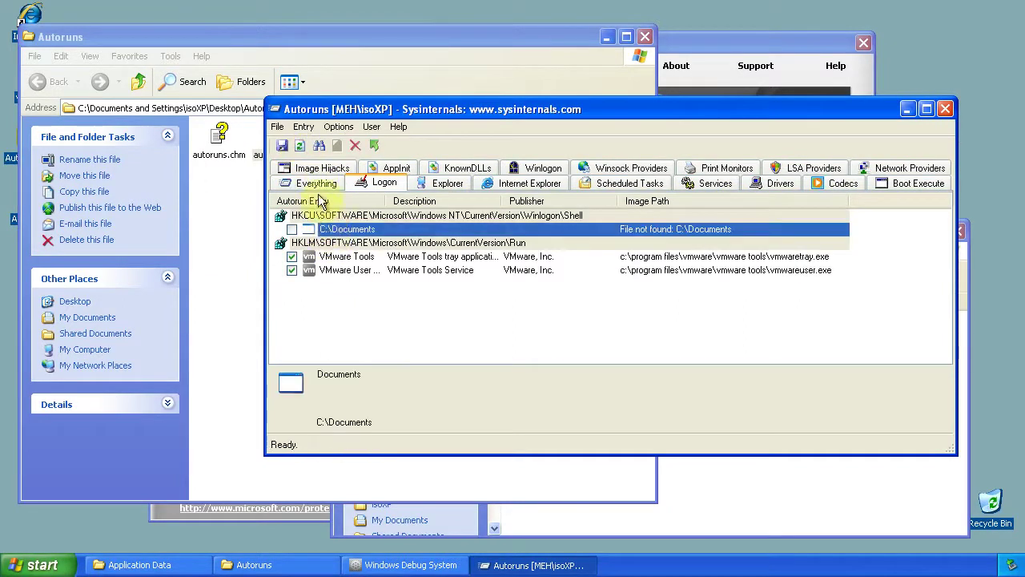
{"action": "left_click", "coordinate": [299, 150]}
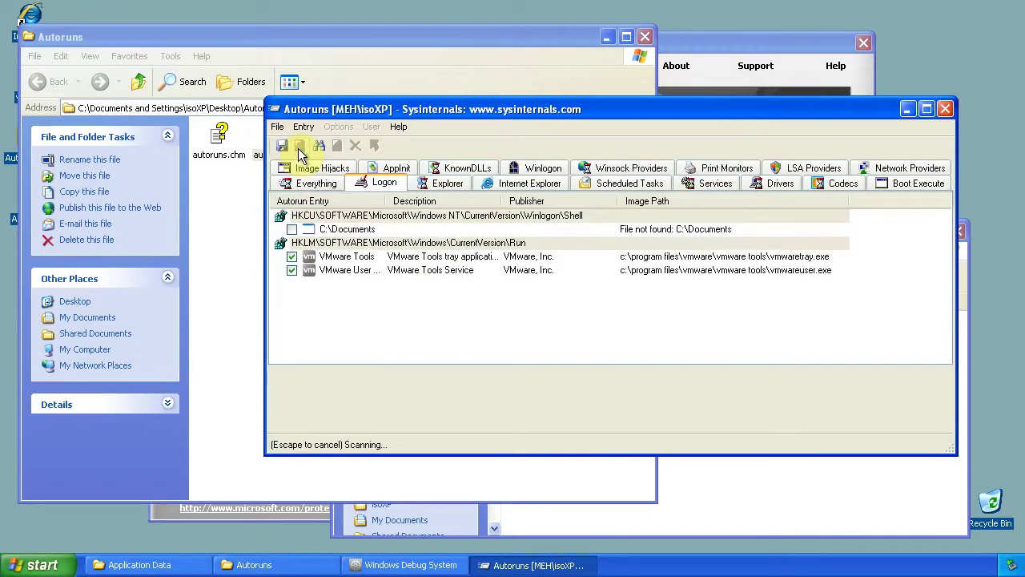
Switch to Windows Debug System, dismiss its message and close it, then refresh the Logon entries in Autoruns.
{"action": "left_click", "coordinate": [403, 563]}
{"action": "left_click", "coordinate": [501, 383]}
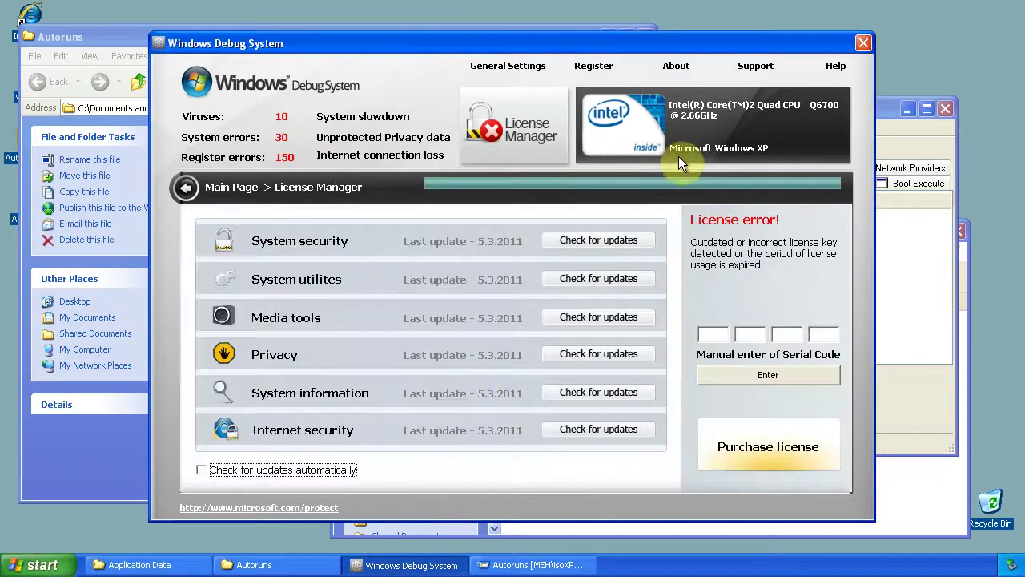
{"action": "left_click", "coordinate": [864, 43]}
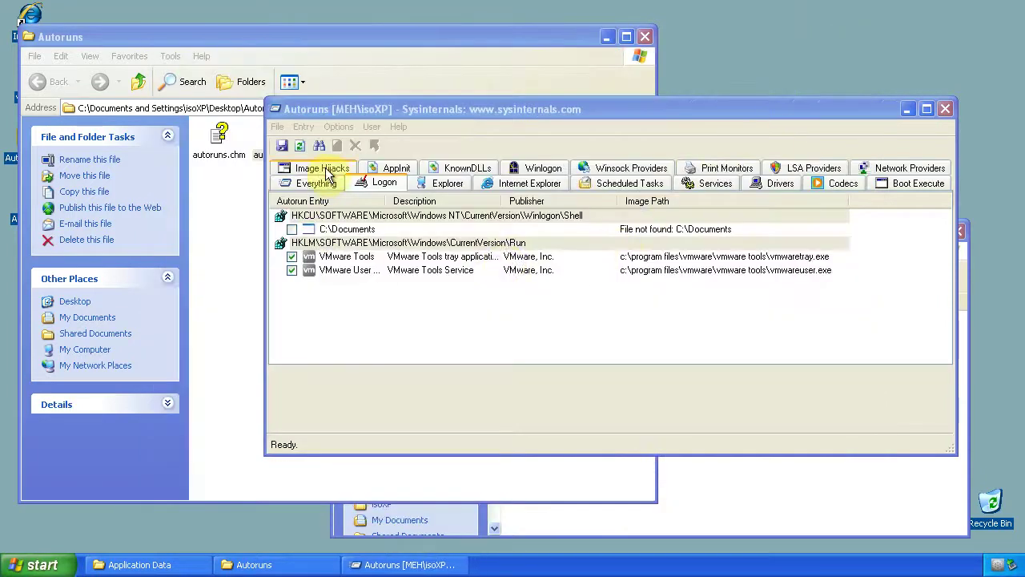
{"action": "left_click", "coordinate": [300, 147]}
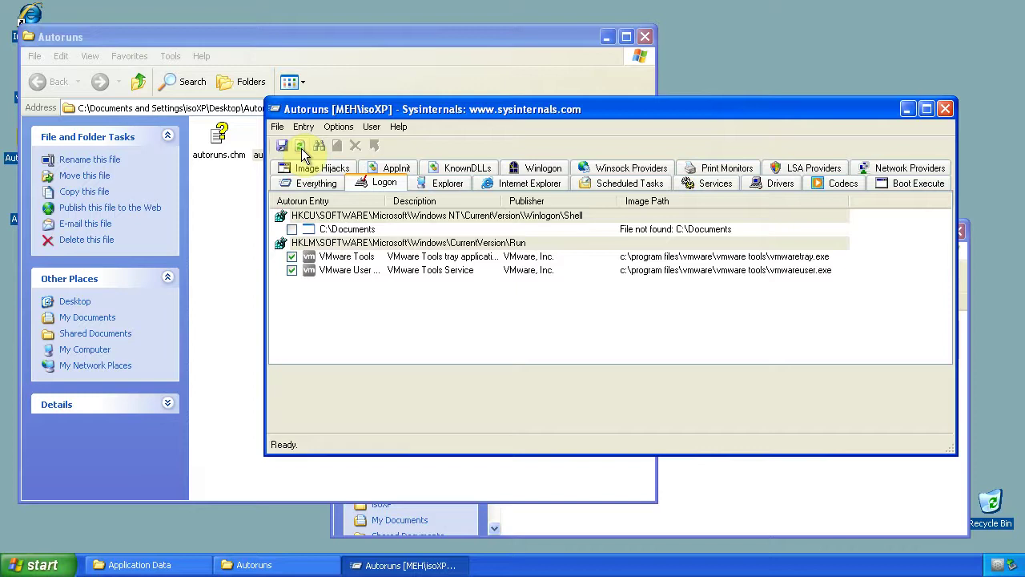
{"action": "left_click", "coordinate": [301, 148]}
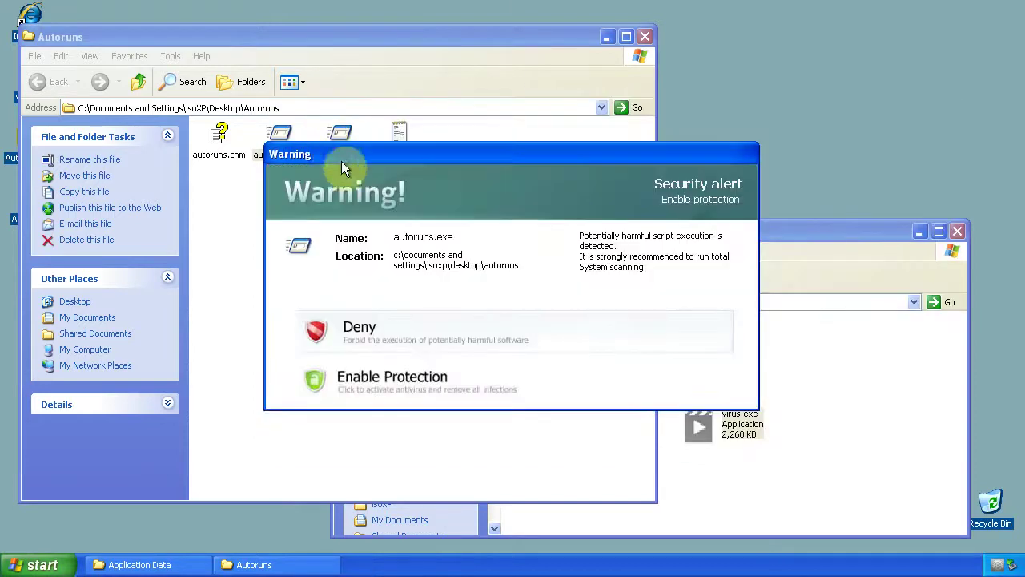